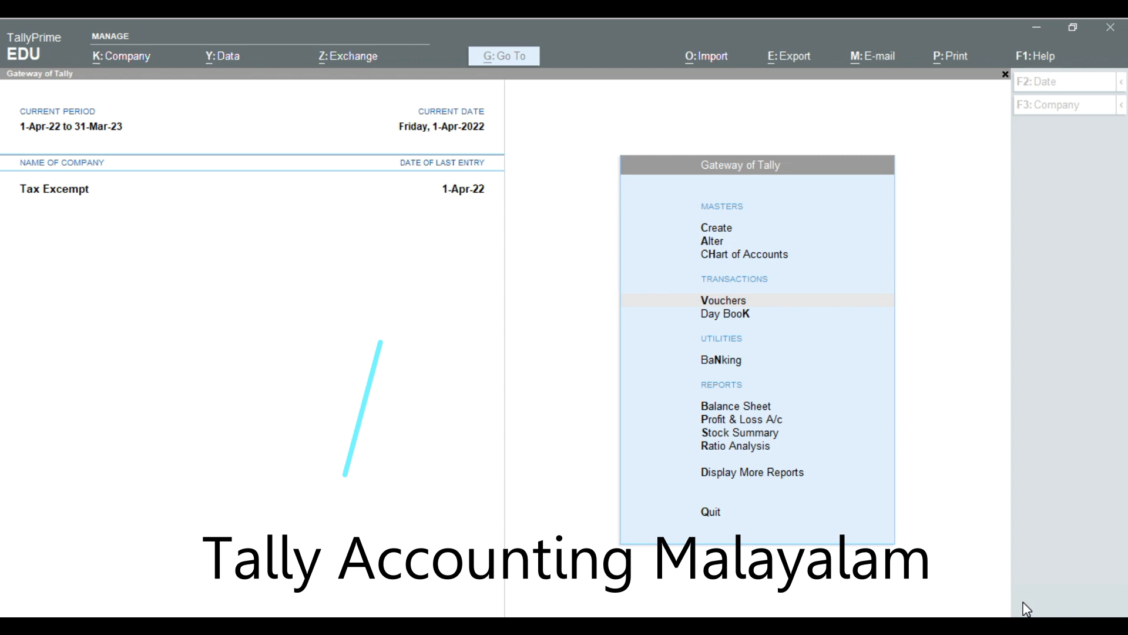
Step: Open the company features of Tax Excempt and bring up its GST details with GST enabled
{"action": "left_click", "coordinate": [811, 273]}
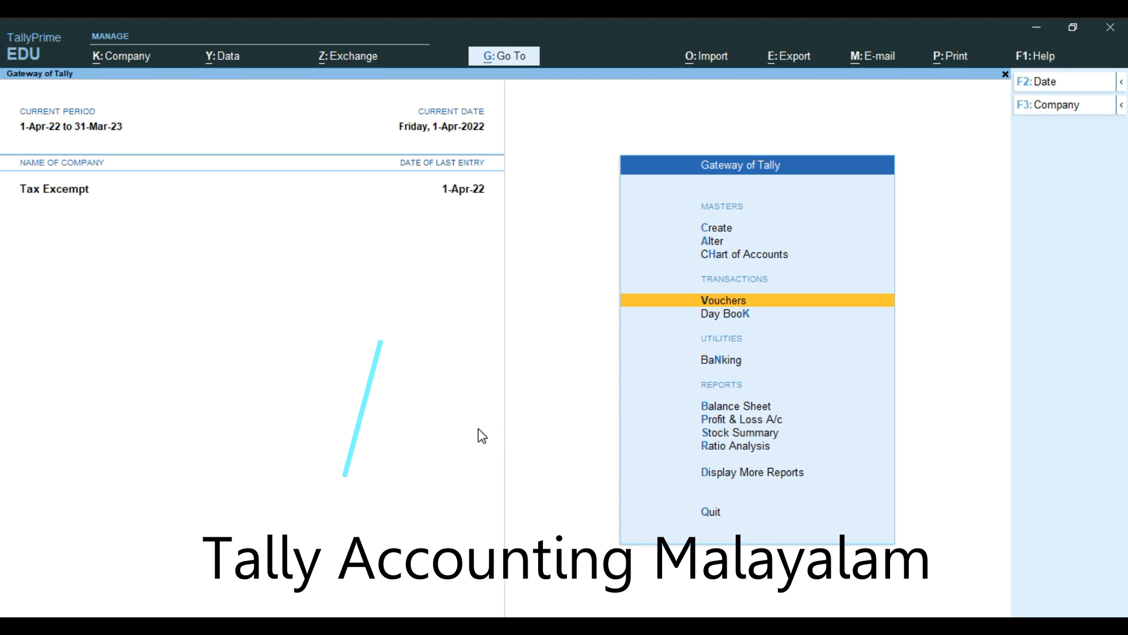
{"action": "left_click", "coordinate": [130, 59]}
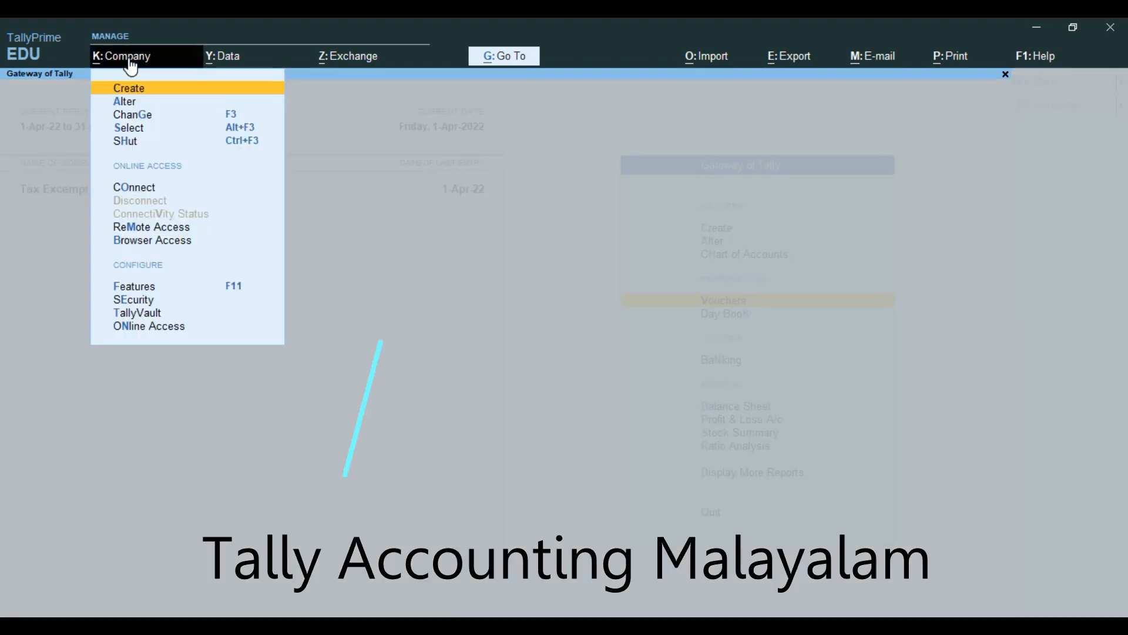
{"action": "left_click", "coordinate": [229, 290]}
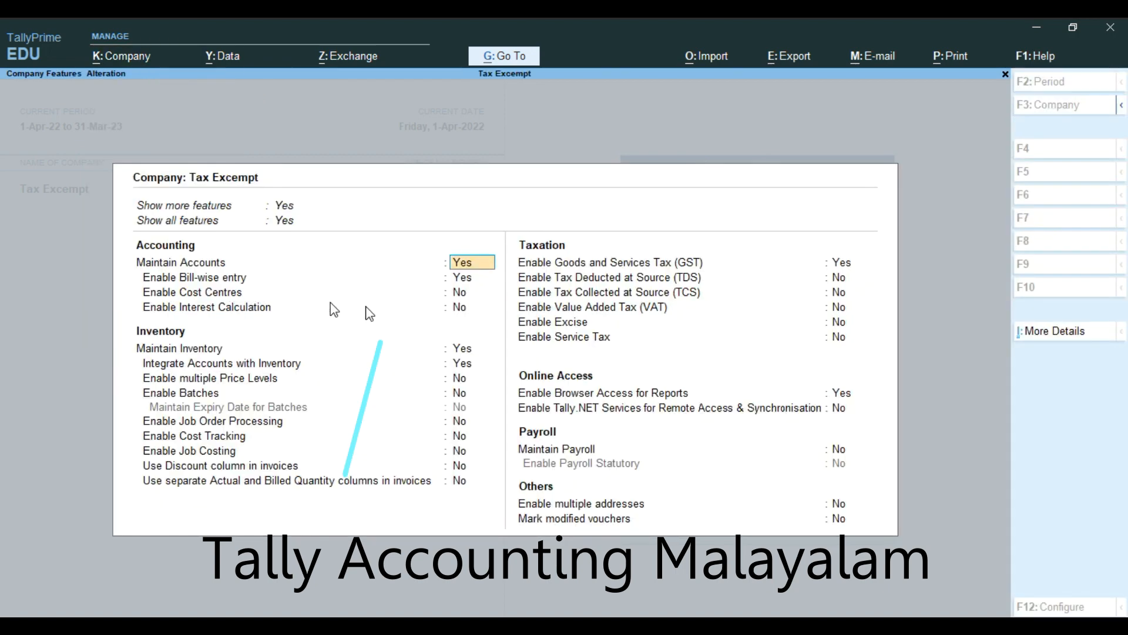
{"action": "left_click", "coordinate": [844, 269]}
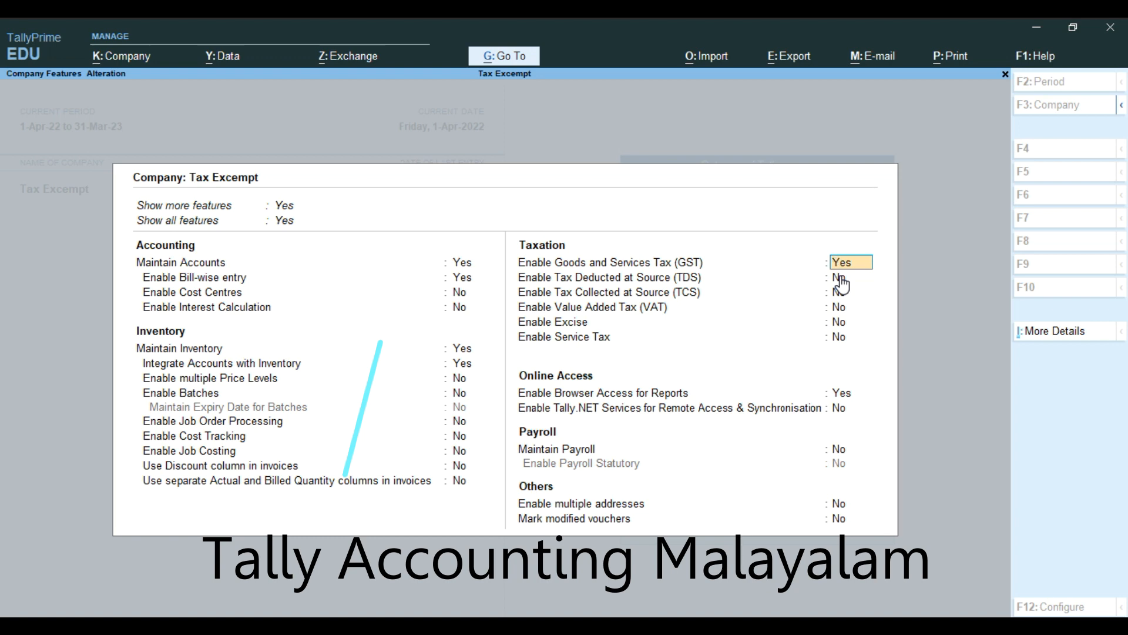
{"action": "key", "text": "Return"}
{"action": "key", "text": "Return"}
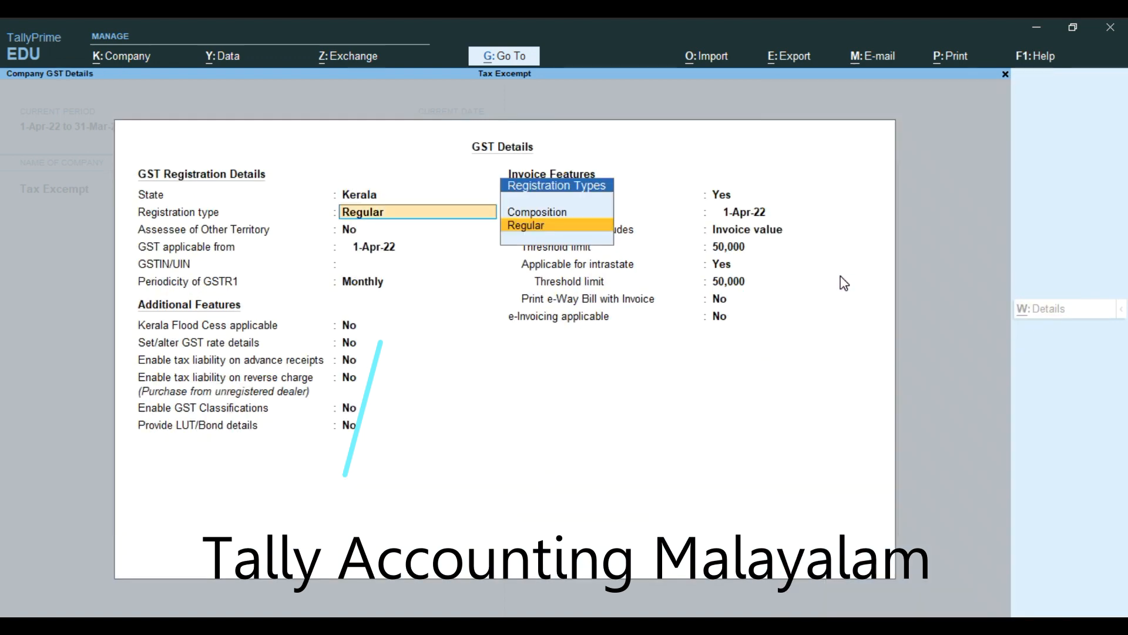
Step: Accept the GST details with Regular registration, applicability from 1-Apr-22, Monthly GSTR1 and the e-Way Bill threshold of 50,000
{"action": "key", "text": "Return"}
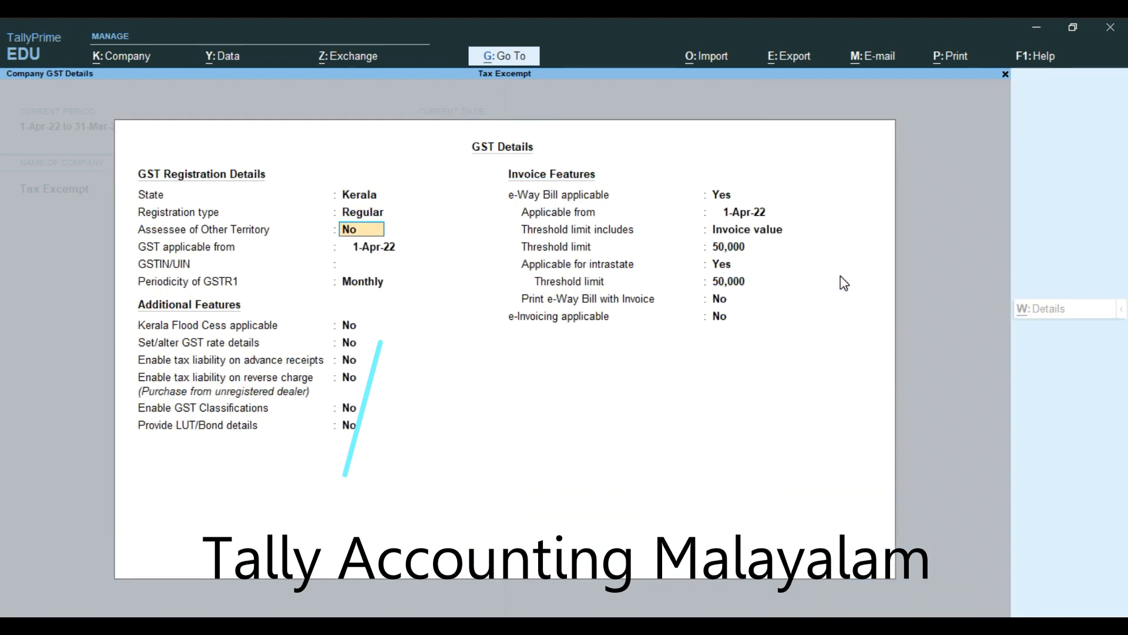
{"action": "key", "text": "Return"}
{"action": "key", "text": "Return"}
{"action": "key", "text": "Return"}
{"action": "key", "text": "Return"}
{"action": "key", "text": "Return"}
{"action": "key", "text": "Return"}
{"action": "key", "text": "Return"}
{"action": "key", "text": "Return"}
{"action": "key", "text": "Return"}
{"action": "key", "text": "Return"}
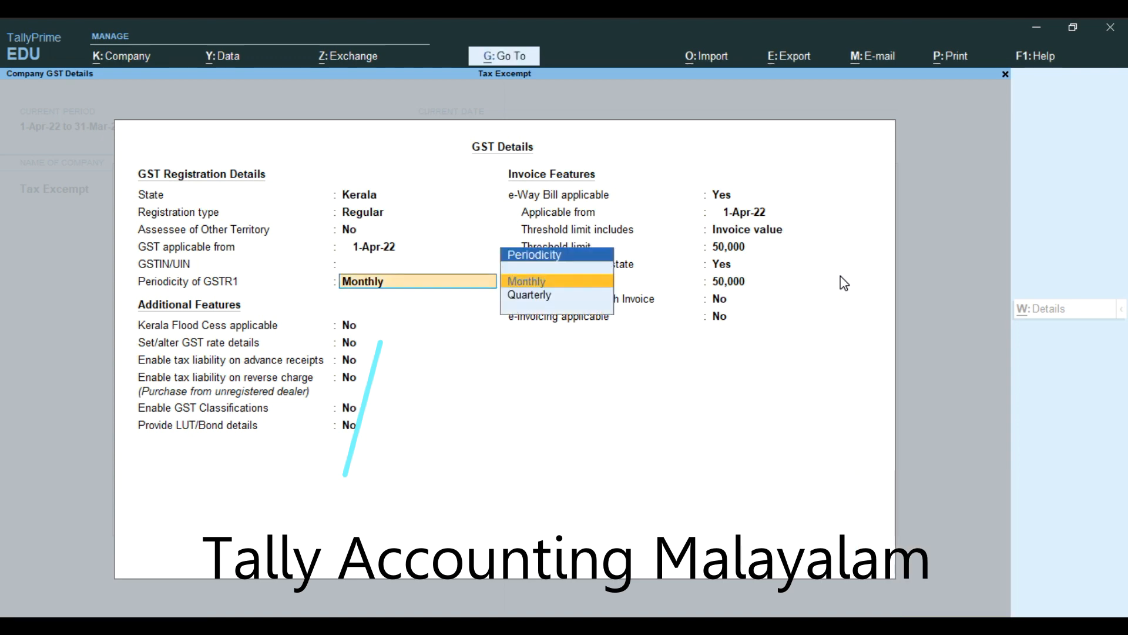
{"action": "key", "text": "Return"}
{"action": "key", "text": "Return"}
{"action": "key", "text": "Return"}
{"action": "key", "text": "Return"}
{"action": "key", "text": "Return"}
{"action": "key", "text": "Return"}
{"action": "key", "text": "Return"}
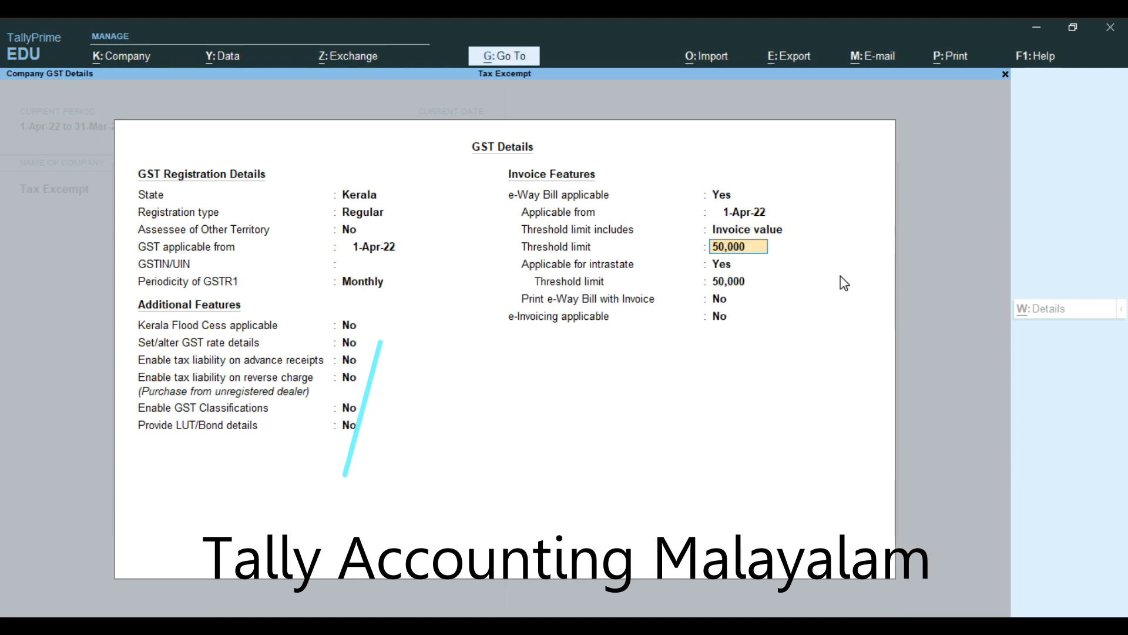
{"action": "key", "text": "Return"}
{"action": "key", "text": "Return"}
{"action": "key", "text": "Return"}
{"action": "key", "text": "Return"}
{"action": "key", "text": "Return"}
Step: Leave TDS, TCS, VAT, Excise and Service Tax at No and save the company features
{"action": "key", "text": "Return"}
{"action": "key", "text": "Return"}
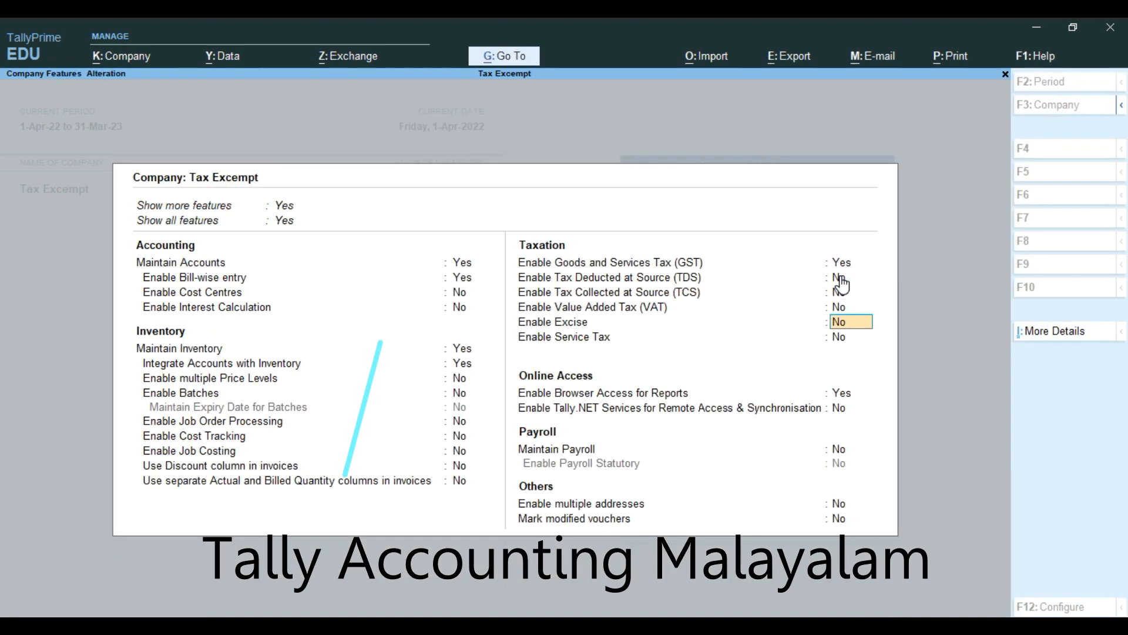
{"action": "key", "text": "Return"}
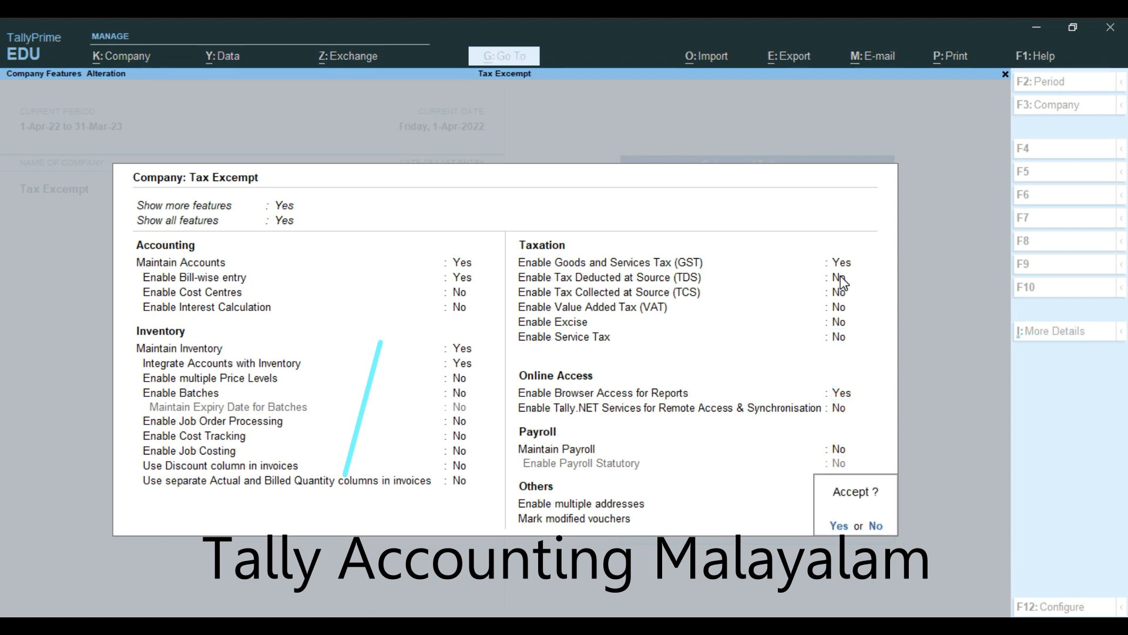
{"action": "key", "text": "Return"}
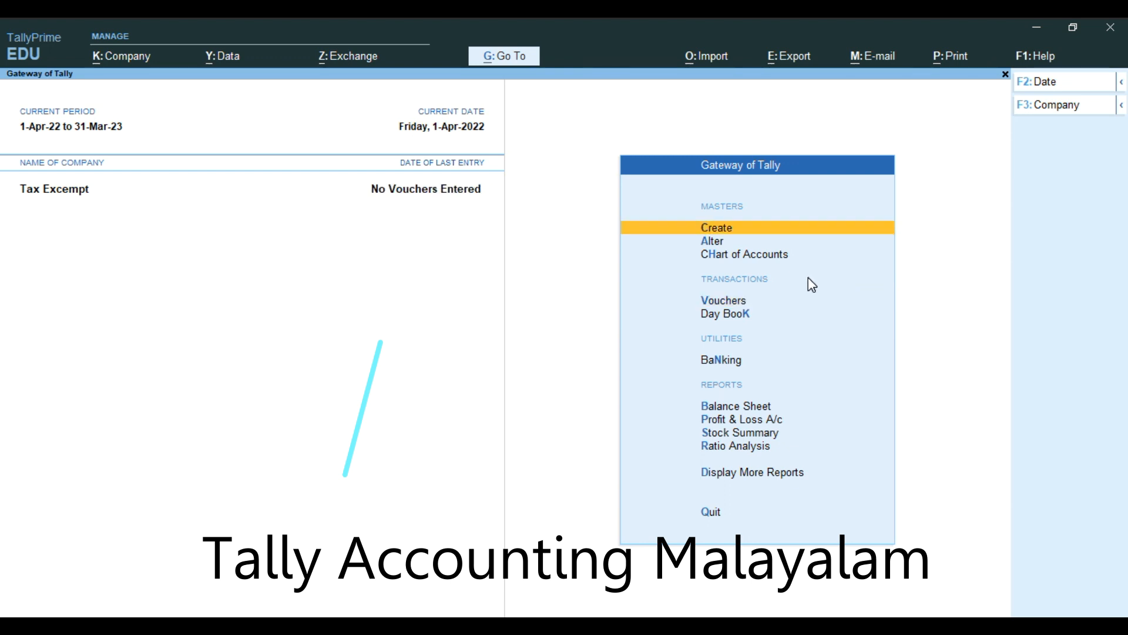
Step: Start a purchase voucher with supplier invoice number 102 dated 1-Apr-22
{"action": "key", "text": "v"}
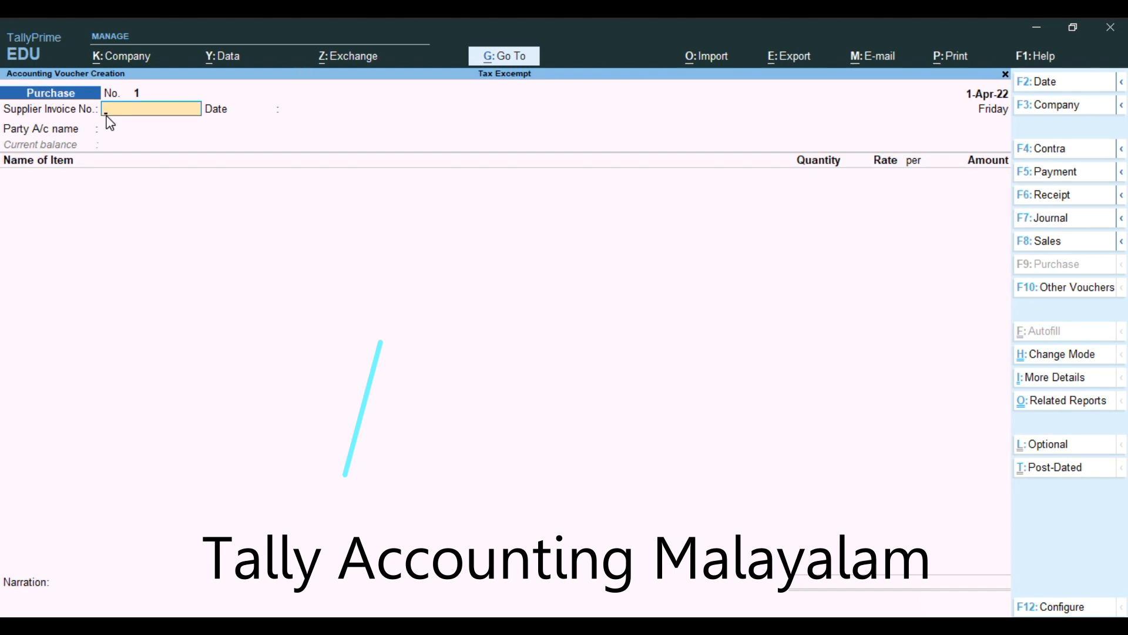
{"action": "type", "text": "102"}
{"action": "key", "text": "Return"}
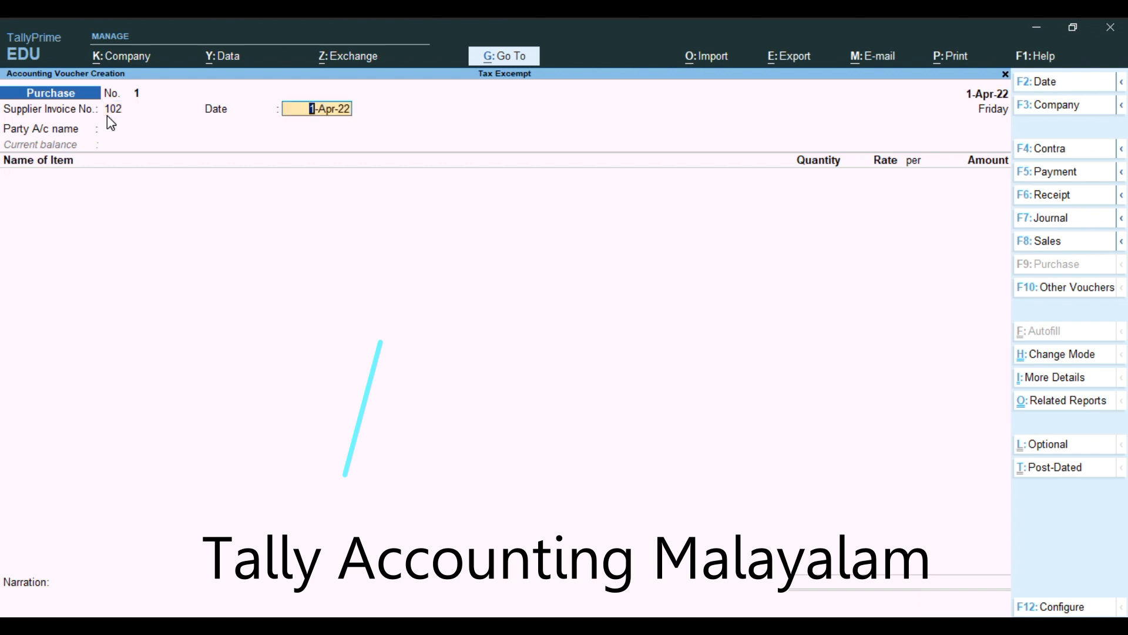
{"action": "key", "text": "Return"}
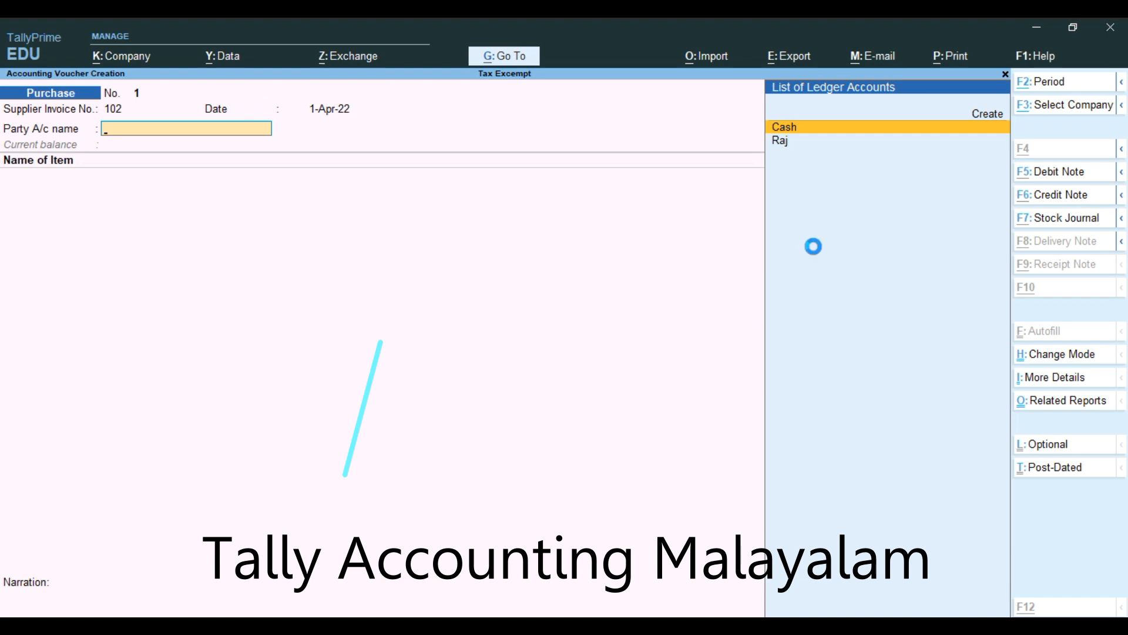
Step: Create a party ledger with the supplier's name under Sundry Creditors, with bill-by-bill balances at Yes and the credit days check at No
{"action": "key", "text": "alt+c"}
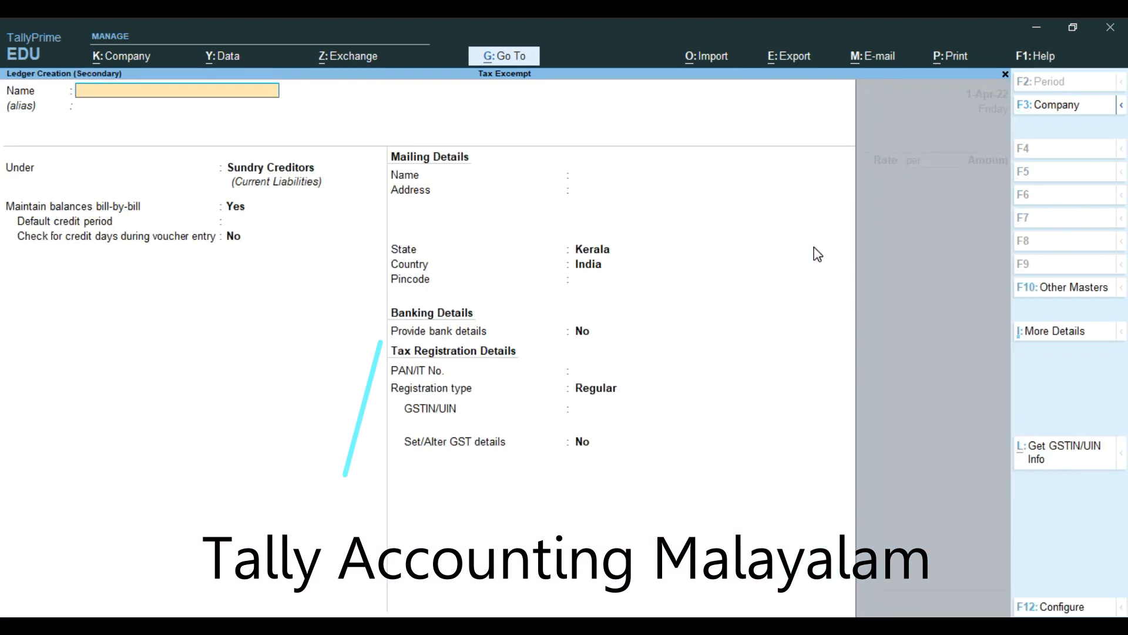
{"action": "type", "text": "Das"}
{"action": "key", "text": "Return"}
{"action": "key", "text": "Return"}
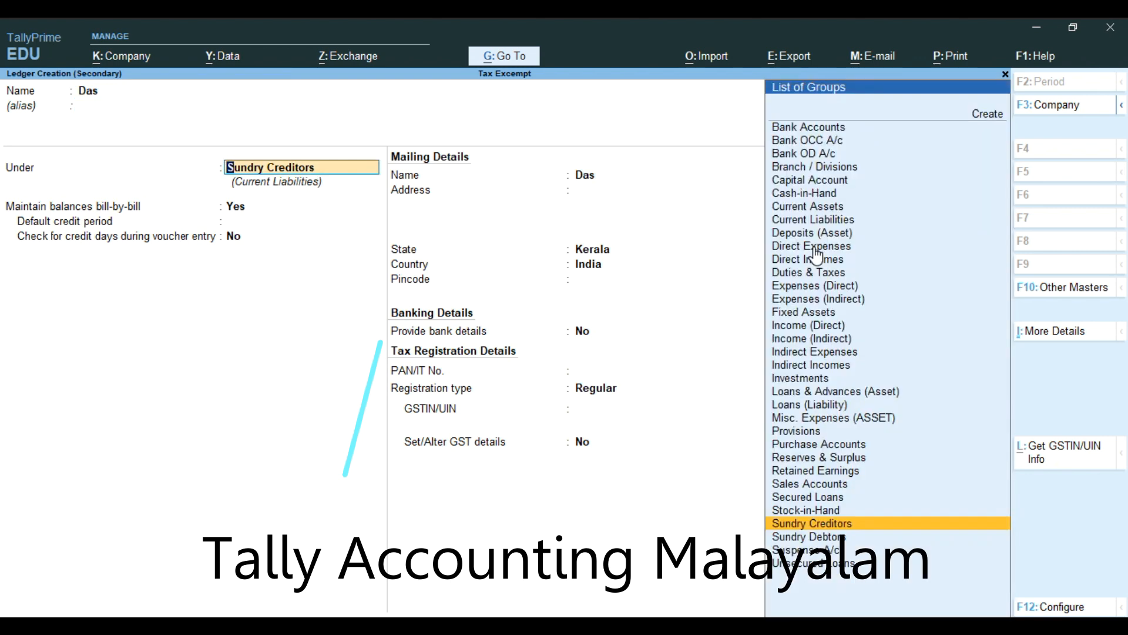
{"action": "key", "text": "Return"}
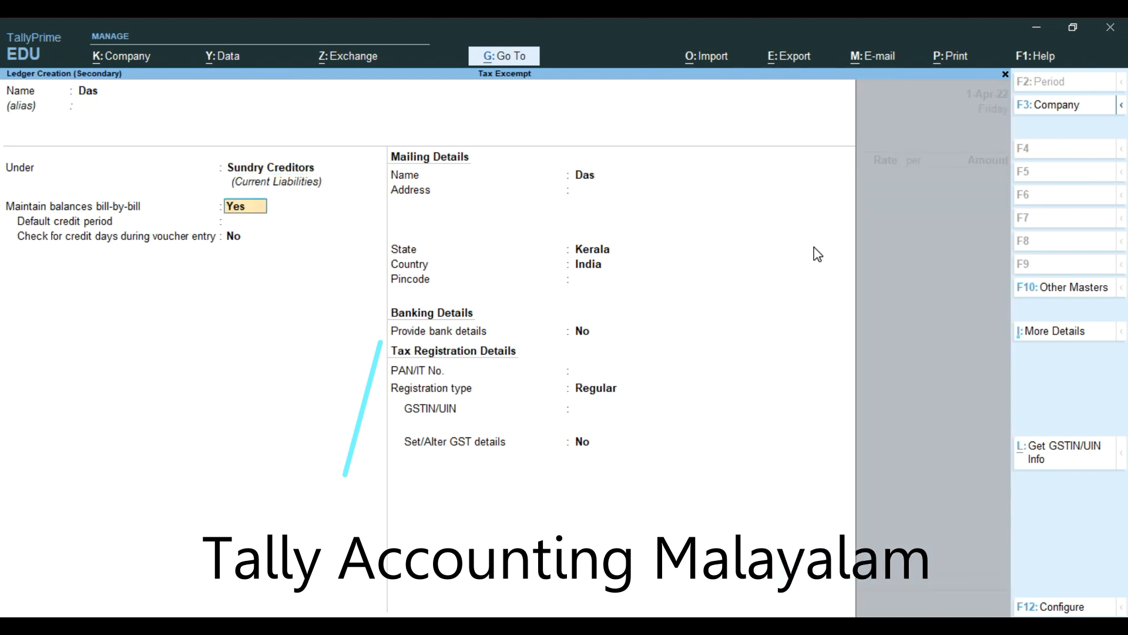
{"action": "key", "text": "Return"}
{"action": "key", "text": "Return"}
{"action": "key", "text": "Return"}
{"action": "key", "text": "Return"}
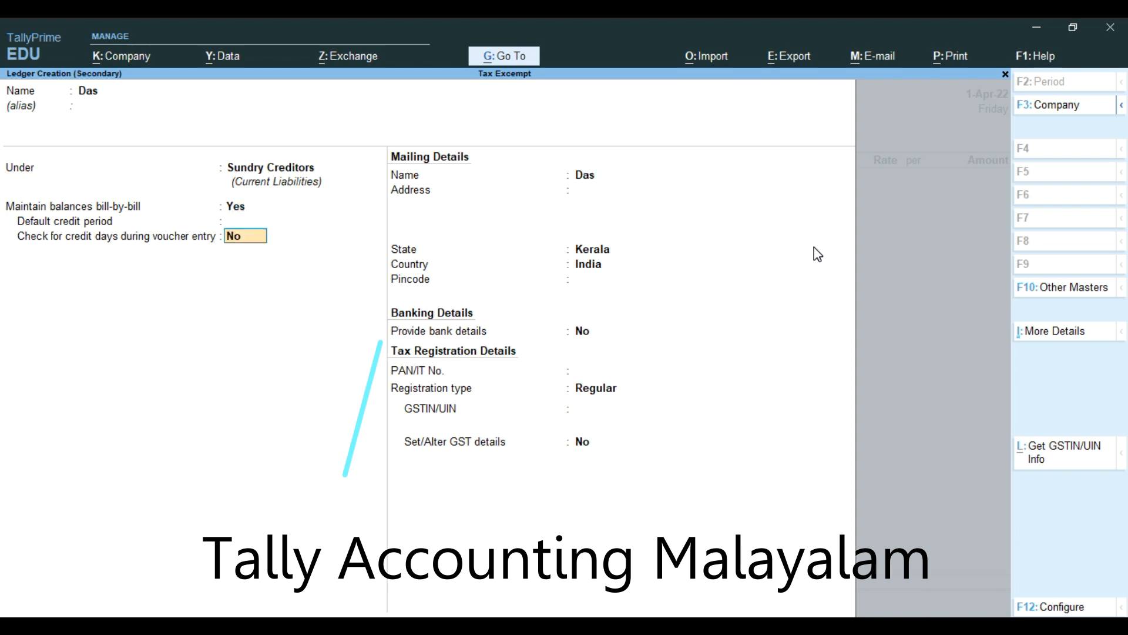
{"action": "key", "text": "Return"}
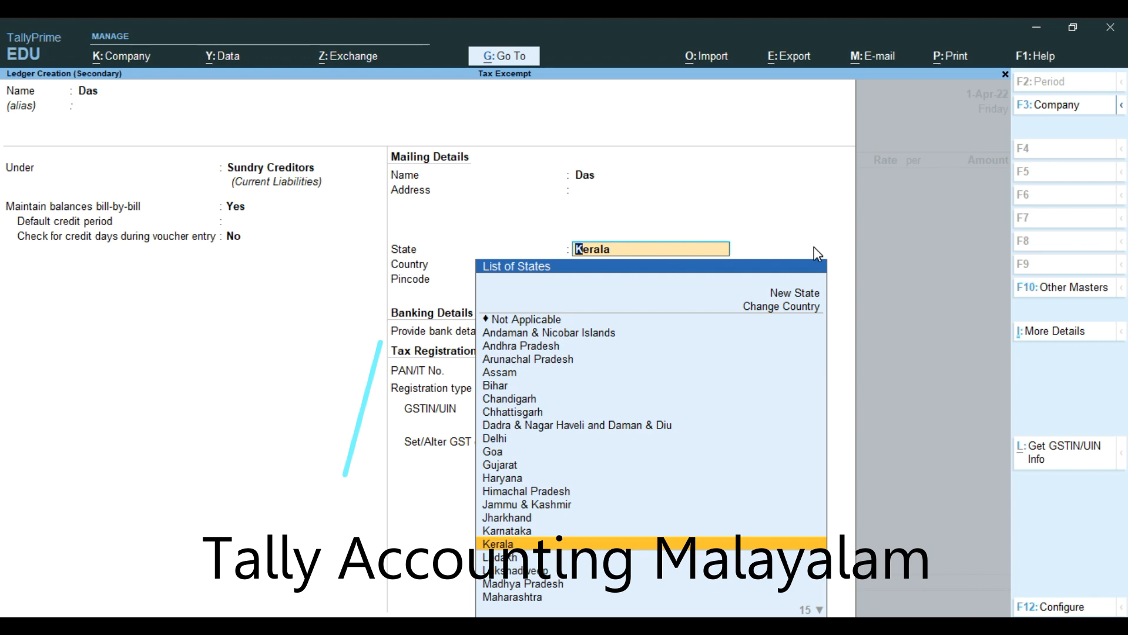
Step: Set the supplier ledger's state to Kerala, bank details to No and registration type to Regular
{"action": "key", "text": "Return"}
{"action": "key", "text": "Return"}
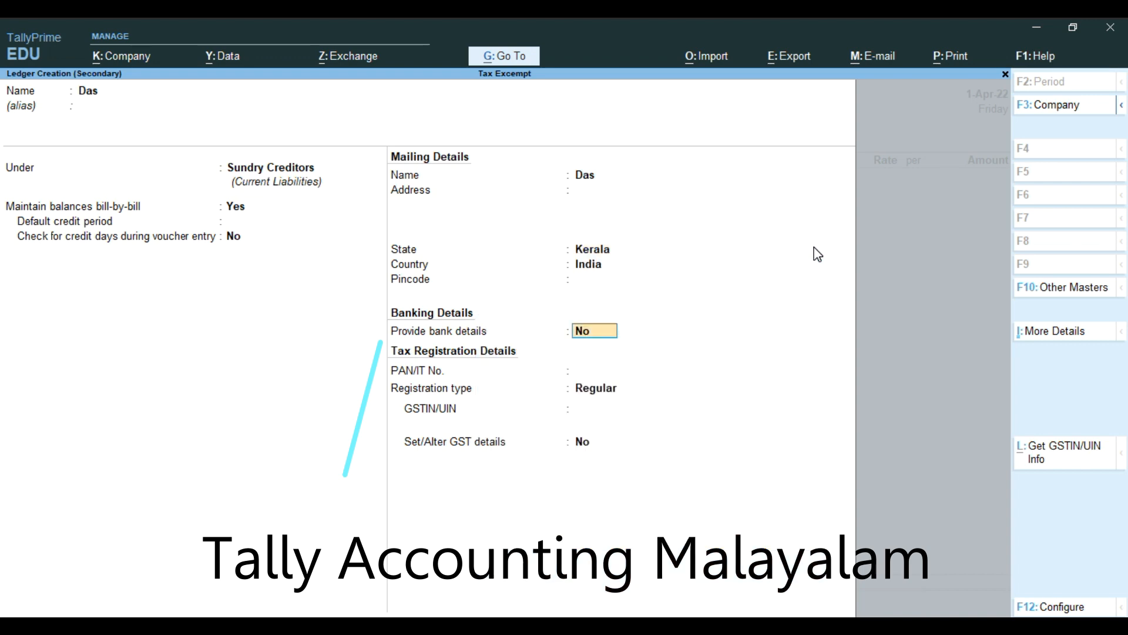
{"action": "key", "text": "Return"}
{"action": "key", "text": "Return"}
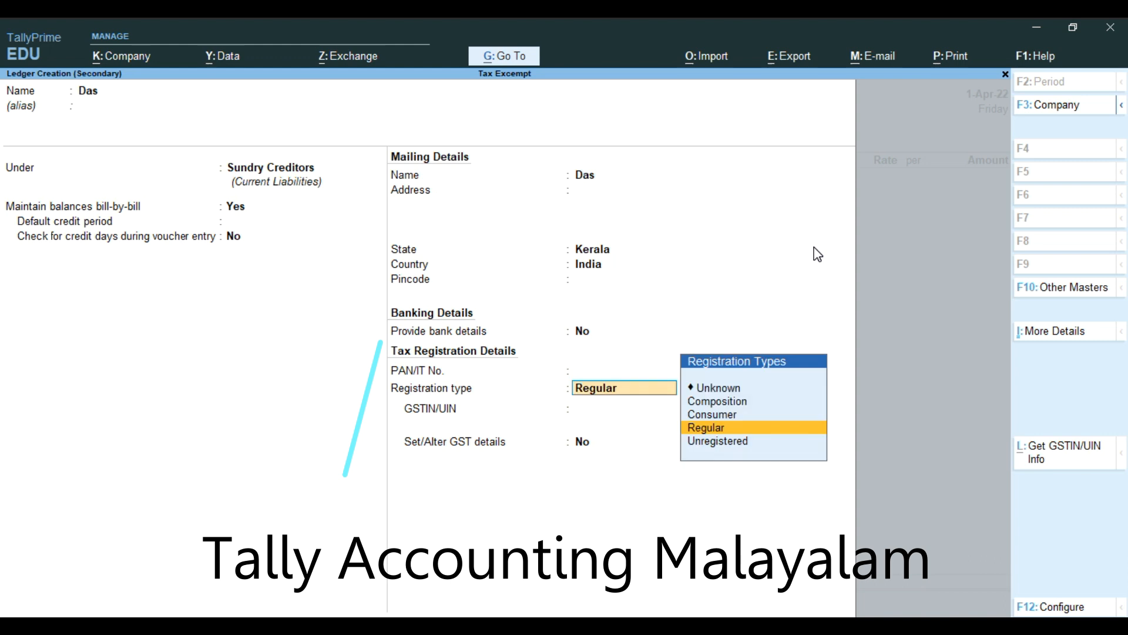
{"action": "key", "text": "Return"}
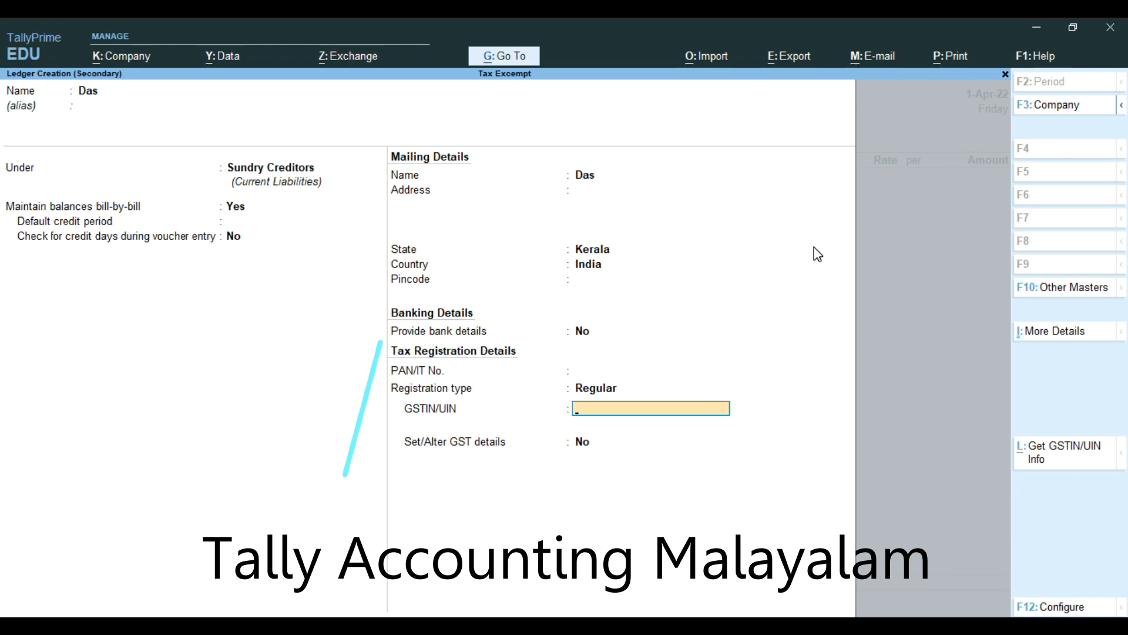
Step: Enter the supplier's GSTIN/UIN, leave Set/Alter GST details at No and save the ledger
{"action": "type", "text": "325625145"}
{"action": "key", "text": "Return"}
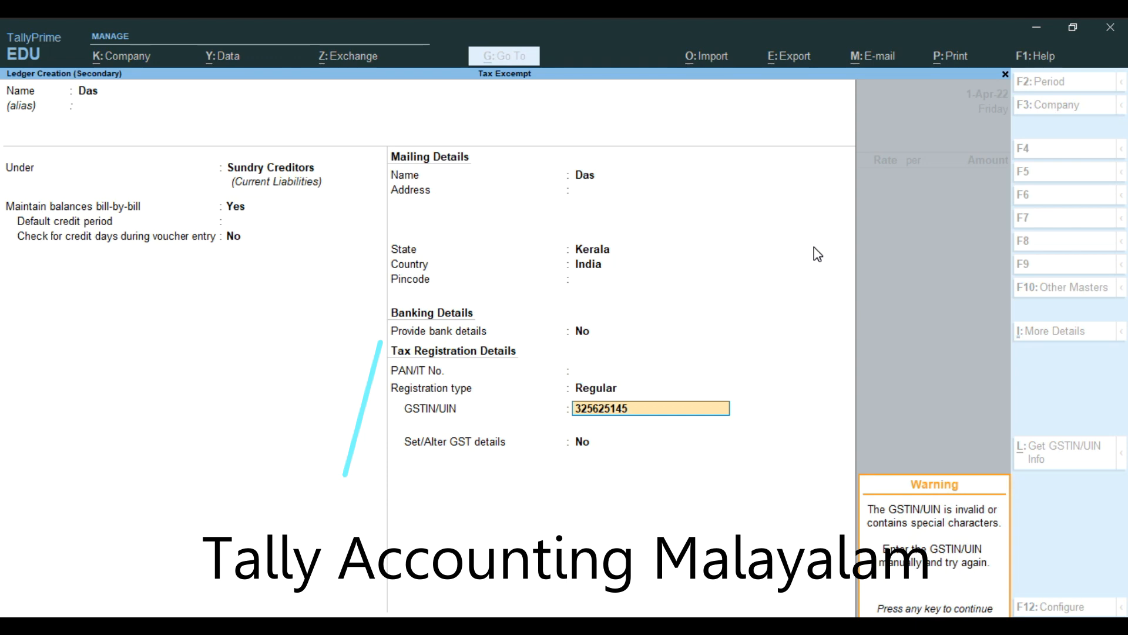
{"action": "key", "text": "Return"}
{"action": "key", "text": "Return"}
{"action": "key", "text": "Return"}
{"action": "key", "text": "Return"}
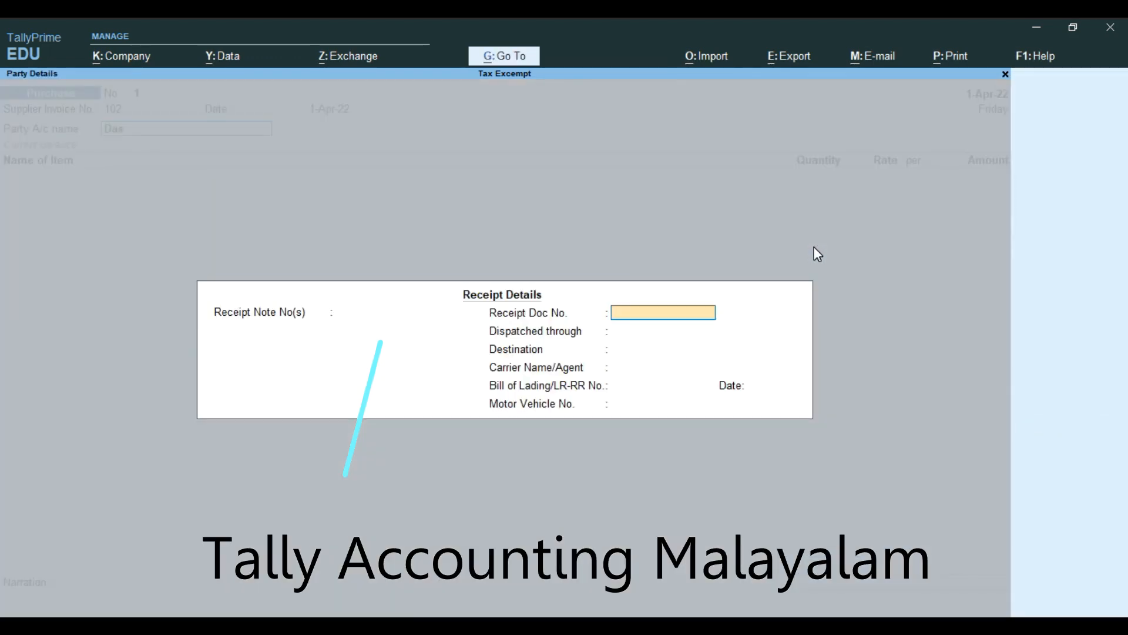
Step: Leave all receipt details of the purchase voucher blank and continue to the party details
{"action": "key", "text": "Return"}
{"action": "key", "text": "Return"}
{"action": "key", "text": "Return"}
{"action": "key", "text": "Return"}
{"action": "key", "text": "Return"}
{"action": "key", "text": "Return"}
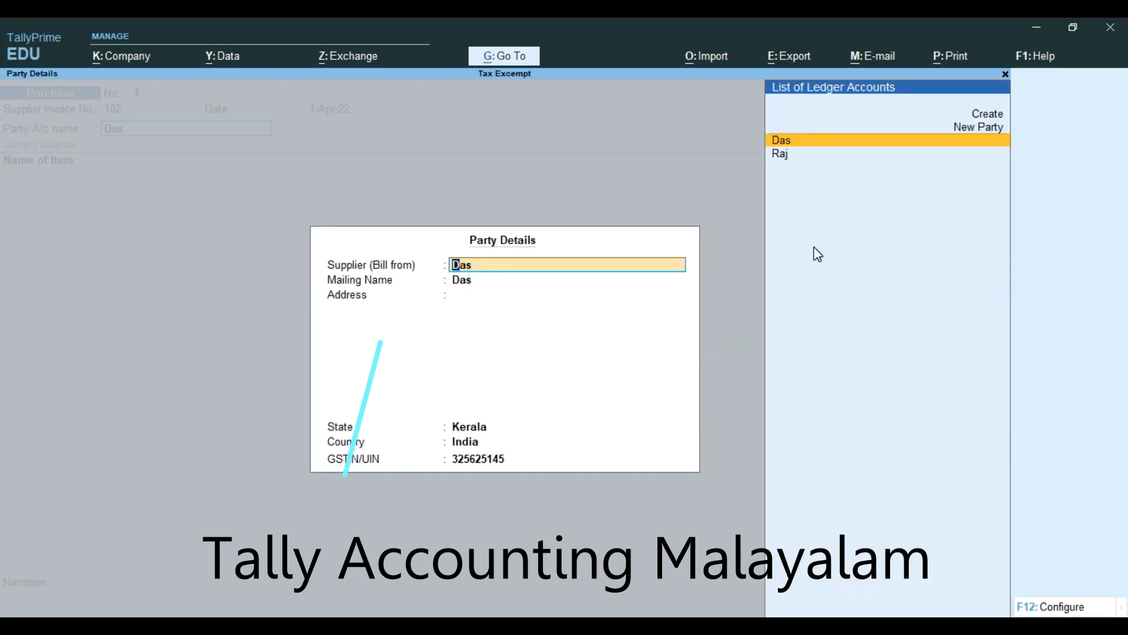
Step: Accept the supplier's party details for the purchase voucher as filled in from the ledger
{"action": "key", "text": "Return"}
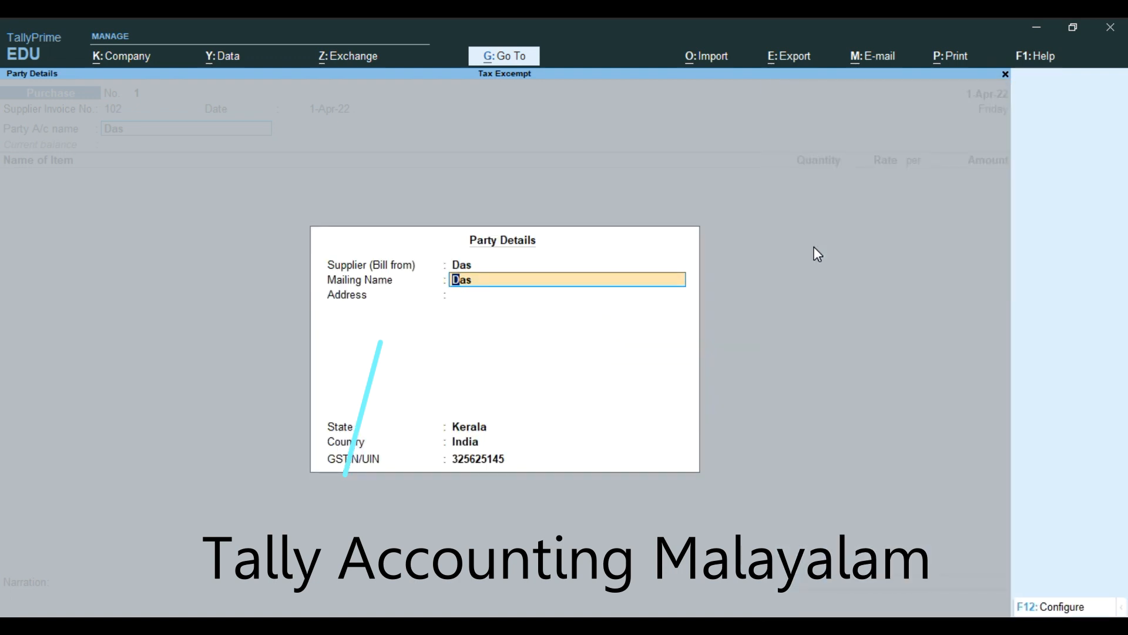
{"action": "key", "text": "Return"}
{"action": "key", "text": "Return"}
{"action": "key", "text": "Return"}
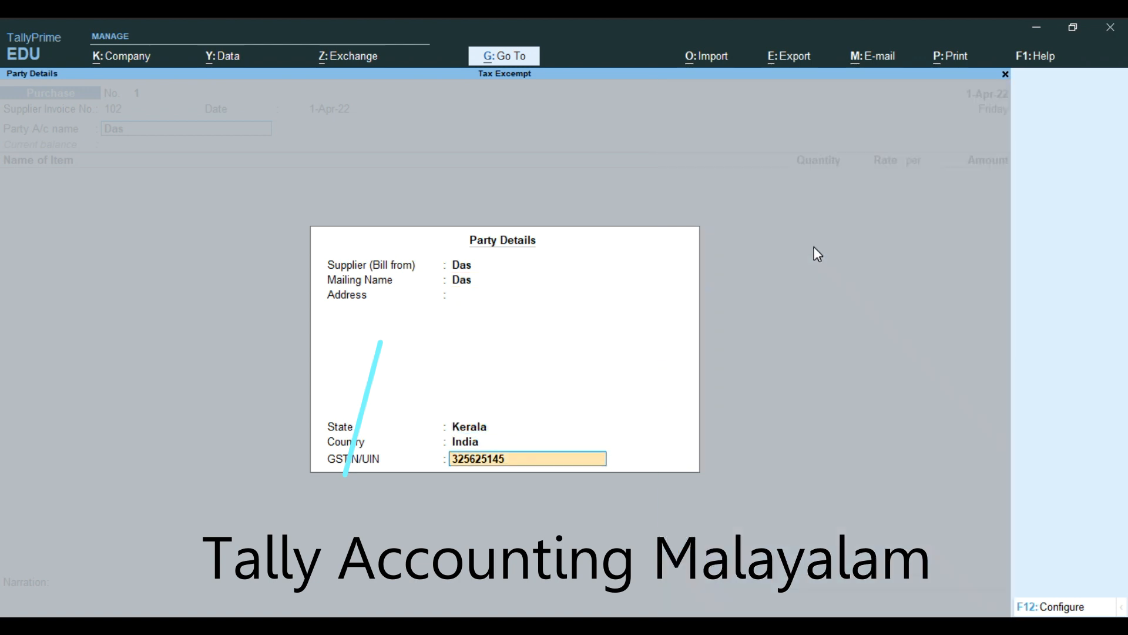
{"action": "key", "text": "Return"}
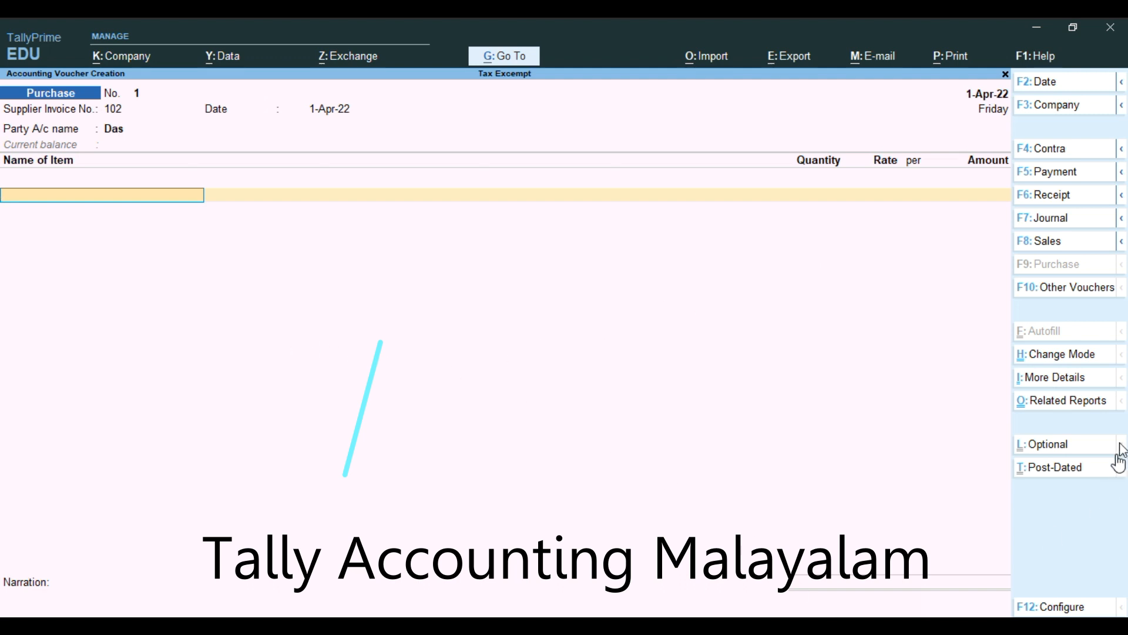
Step: Set the voucher mode to Item Invoice and begin a new stock item named Printed Book under Primary
{"action": "left_click", "coordinate": [1083, 353]}
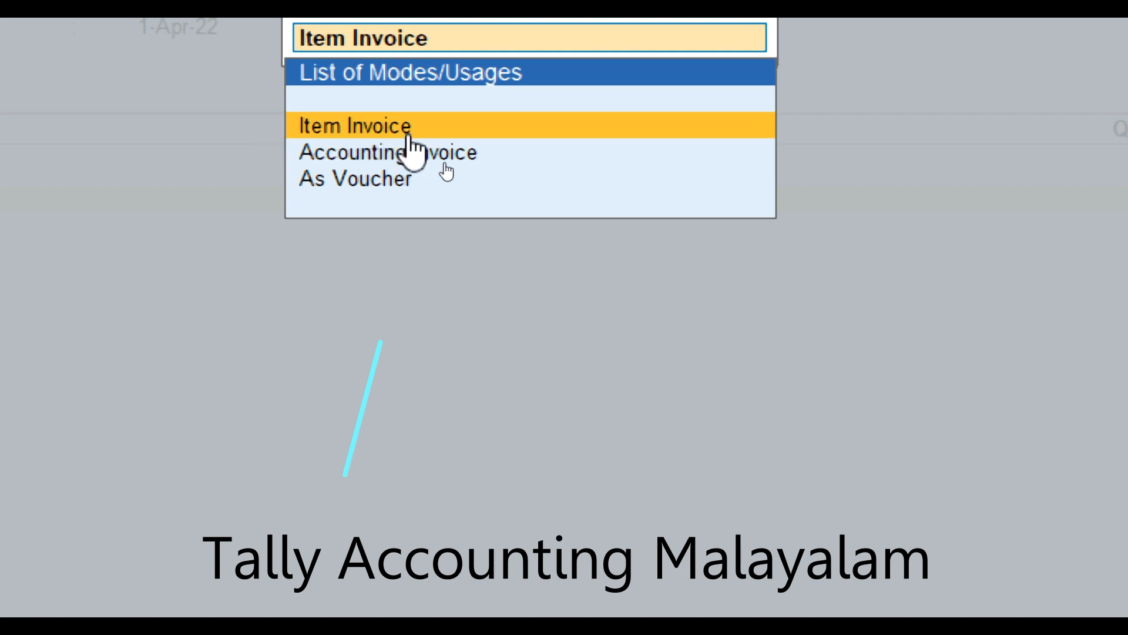
{"action": "key", "text": "Return"}
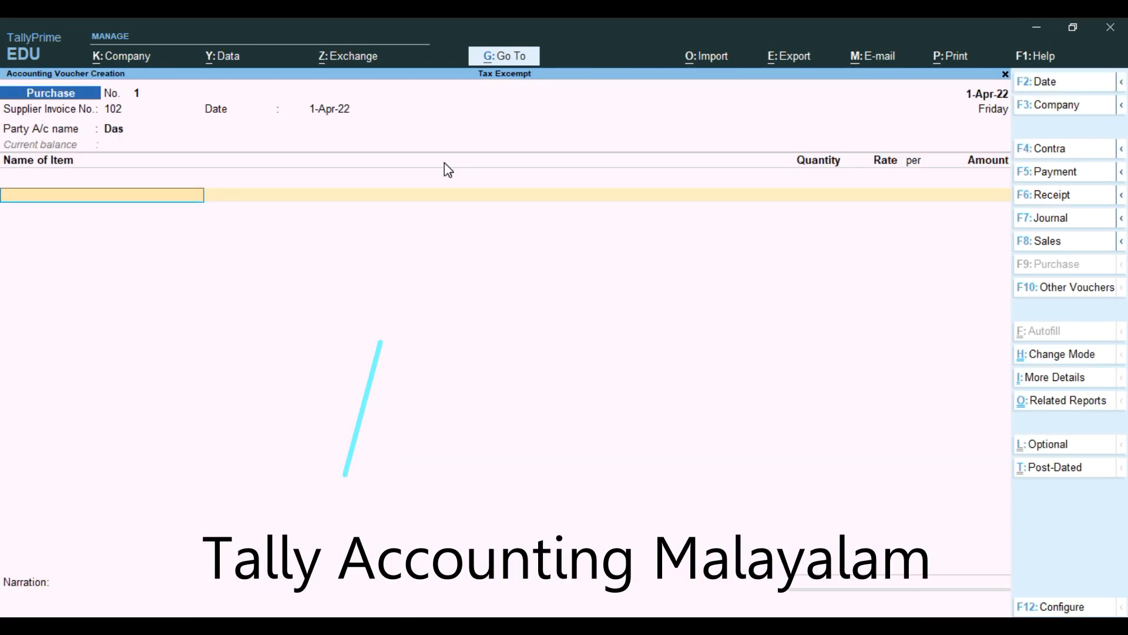
{"action": "key", "text": "alt+c"}
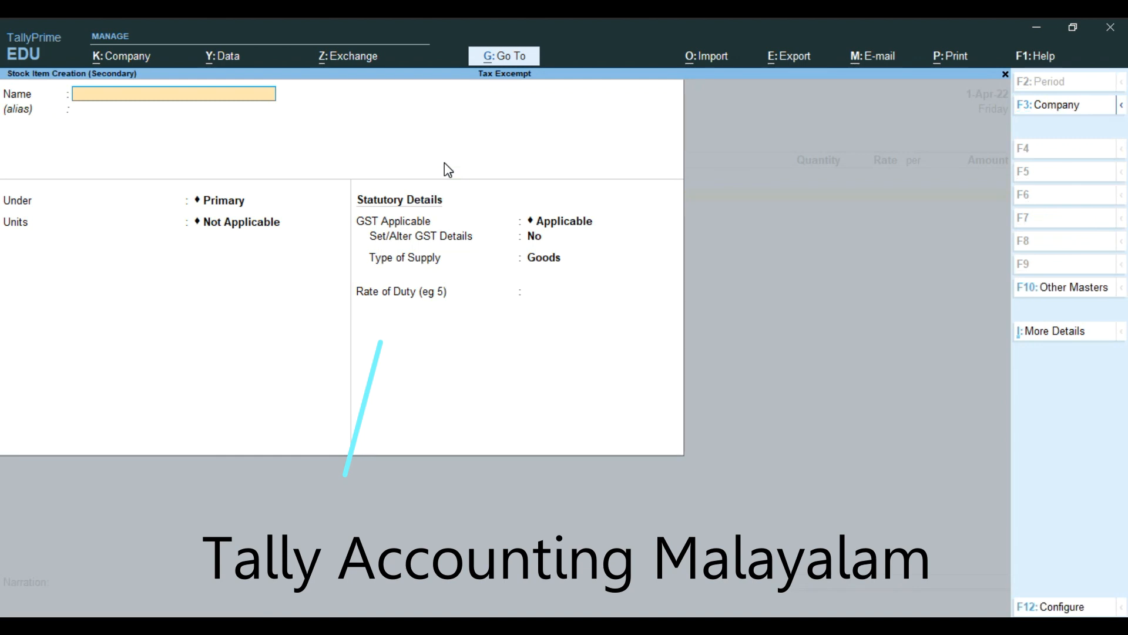
{"action": "type", "text": "Printed b"}
{"action": "type", "text": "p"}
{"action": "key", "text": "BackSpace"}
{"action": "type", "text": "ook"}
{"action": "key", "text": "Return"}
{"action": "key", "text": "Return"}
{"action": "key", "text": "Return"}
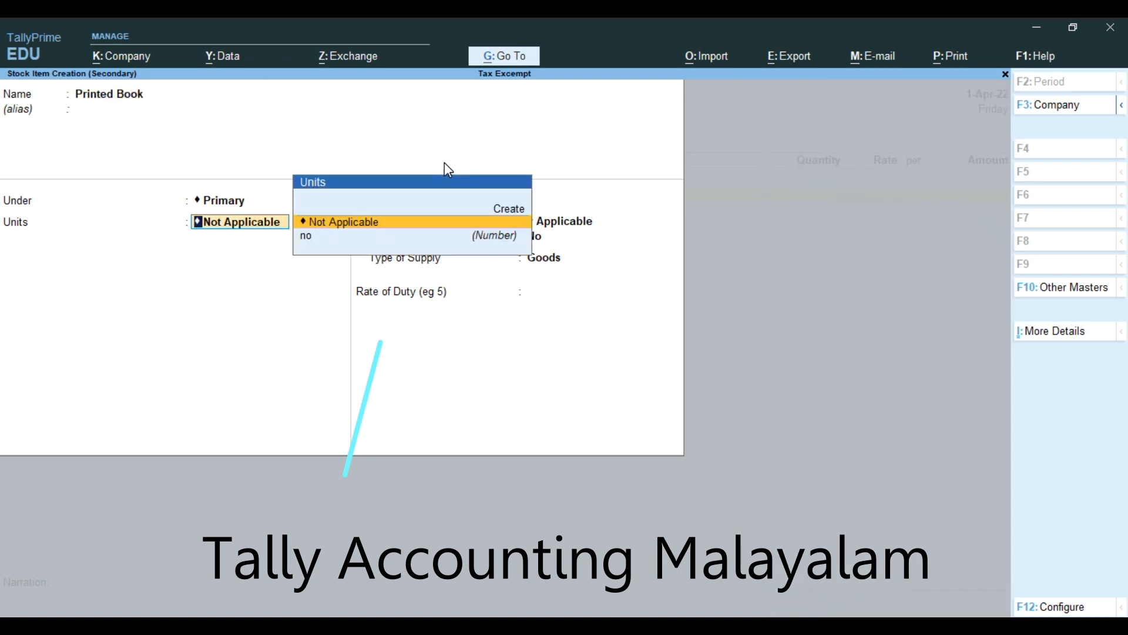
Step: Set the Printed Book item's unit to no, with alternate units Not Applicable and GST Applicable
{"action": "key", "text": "Down"}
{"action": "key", "text": "Return"}
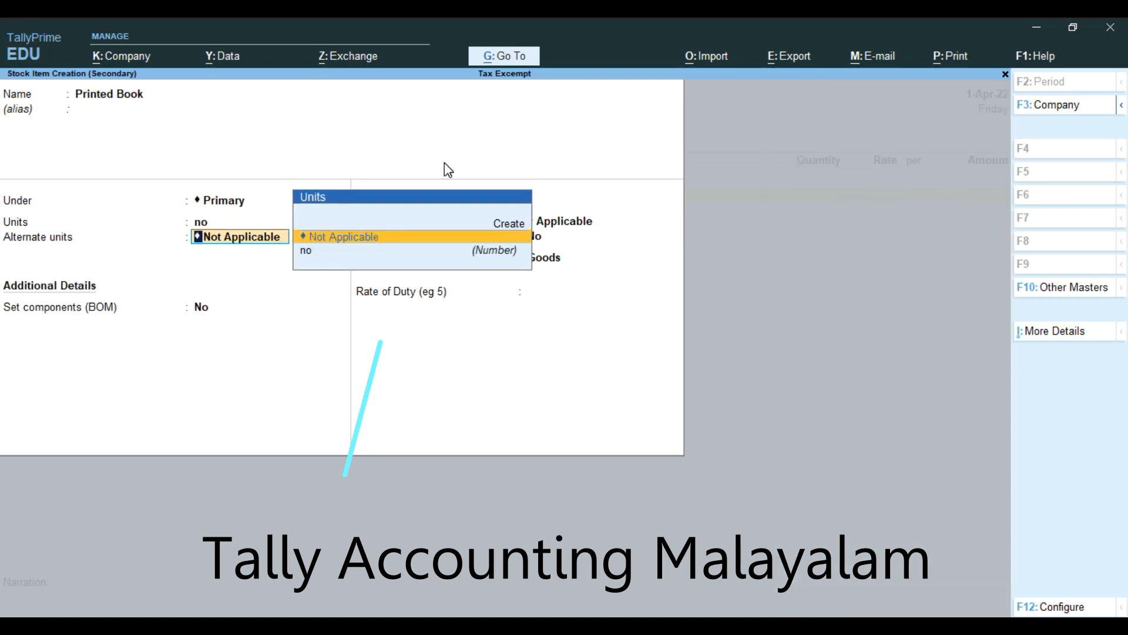
{"action": "key", "text": "Return"}
{"action": "key", "text": "Return"}
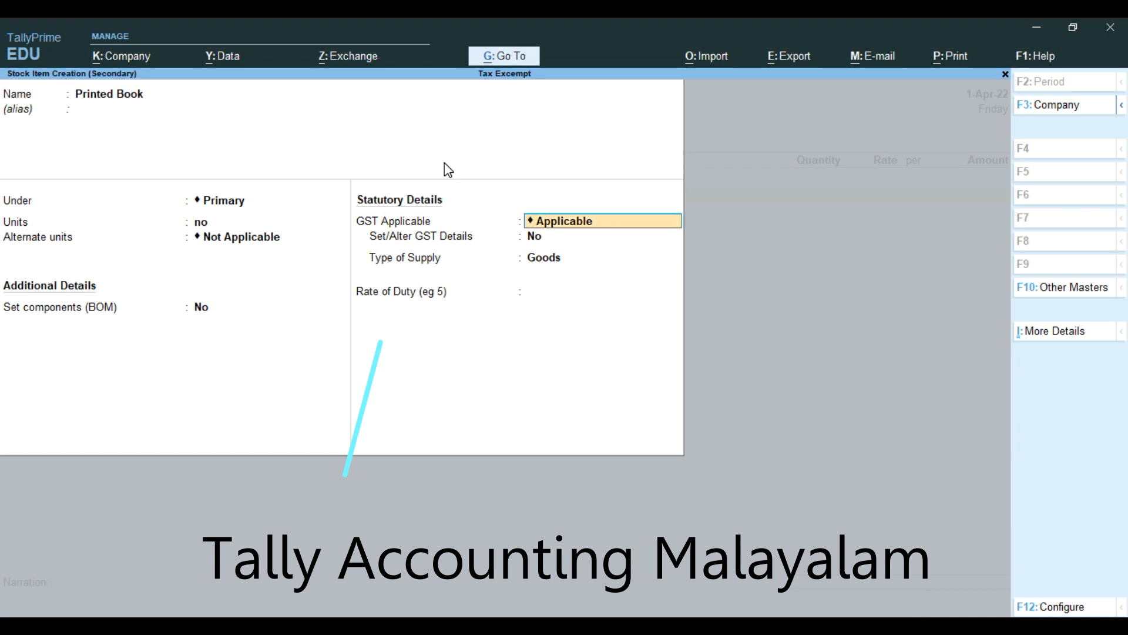
{"action": "key", "text": "Return"}
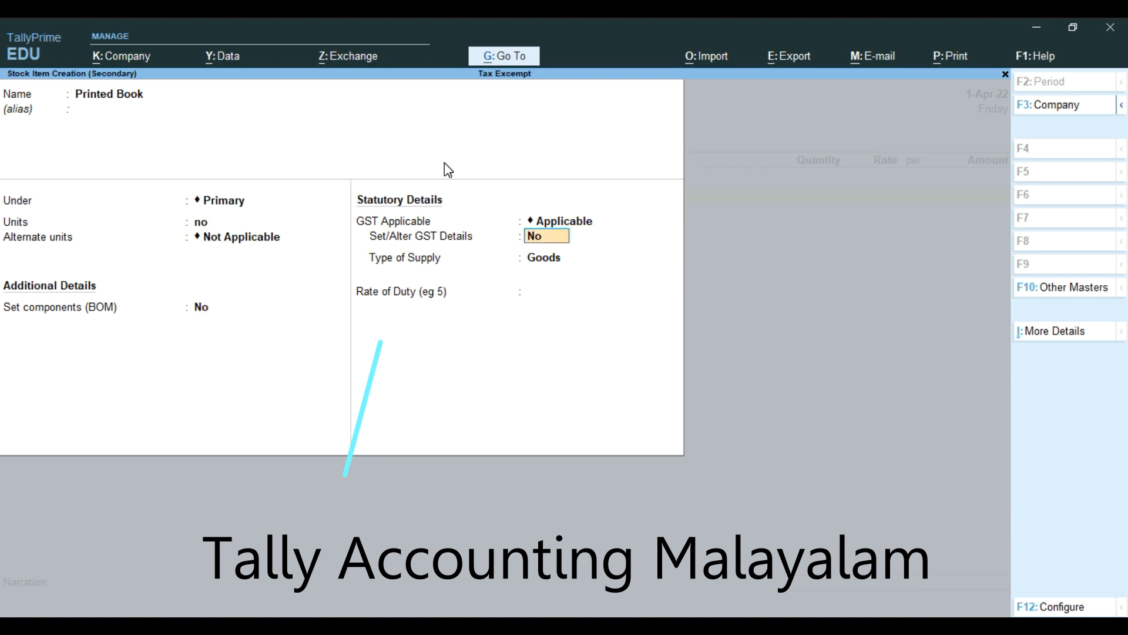
Step: Enable GST details for Printed Book with description Book, HSN/SAC 23455 and calculation type On Value
{"action": "type", "text": "y"}
{"action": "key", "text": "Return"}
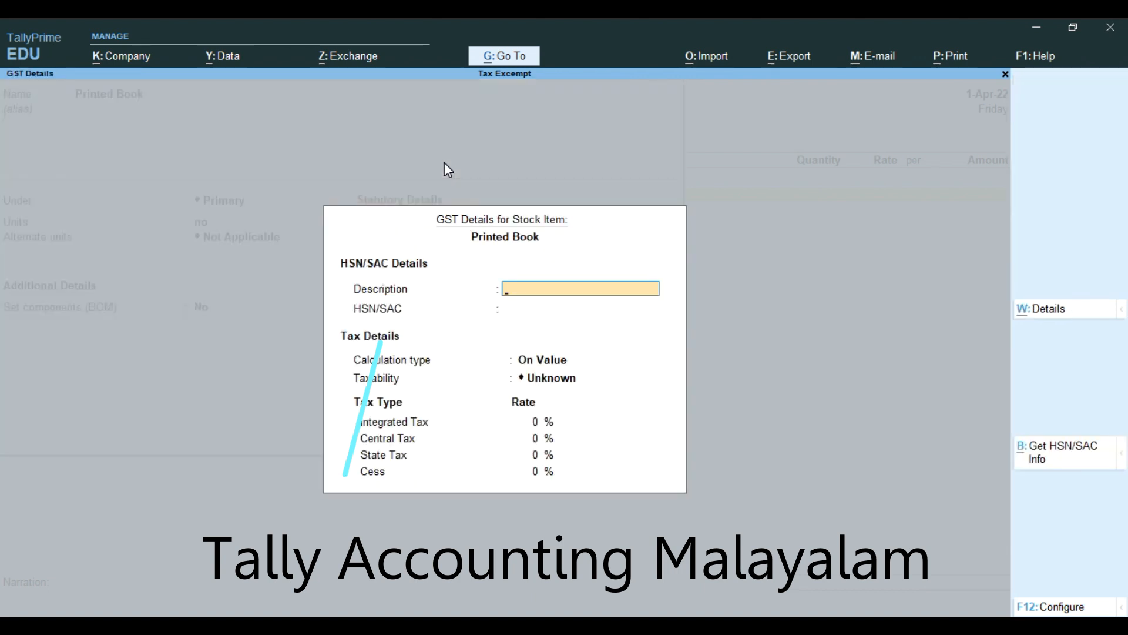
{"action": "type", "text": "Book"}
{"action": "key", "text": "Return"}
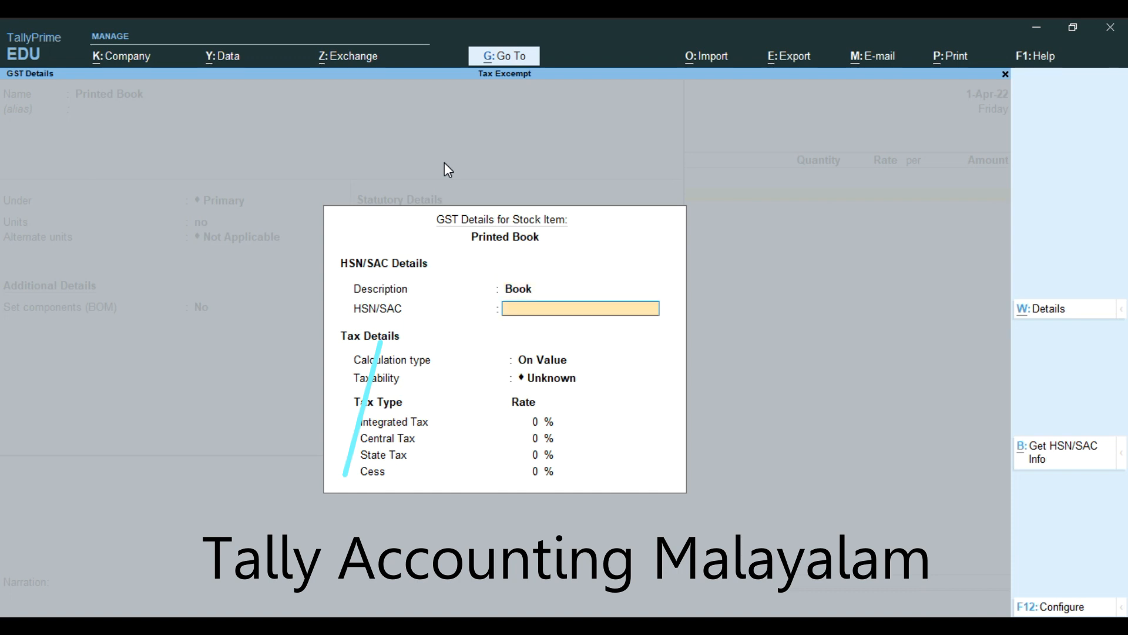
{"action": "type", "text": "23455"}
{"action": "key", "text": "Return"}
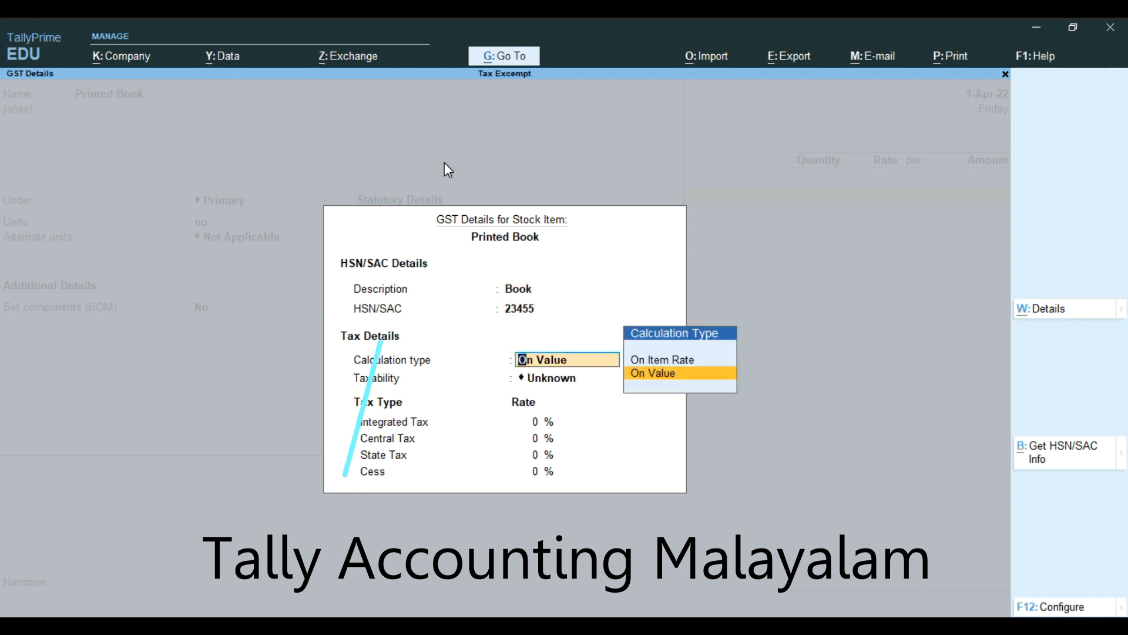
{"action": "key", "text": "Return"}
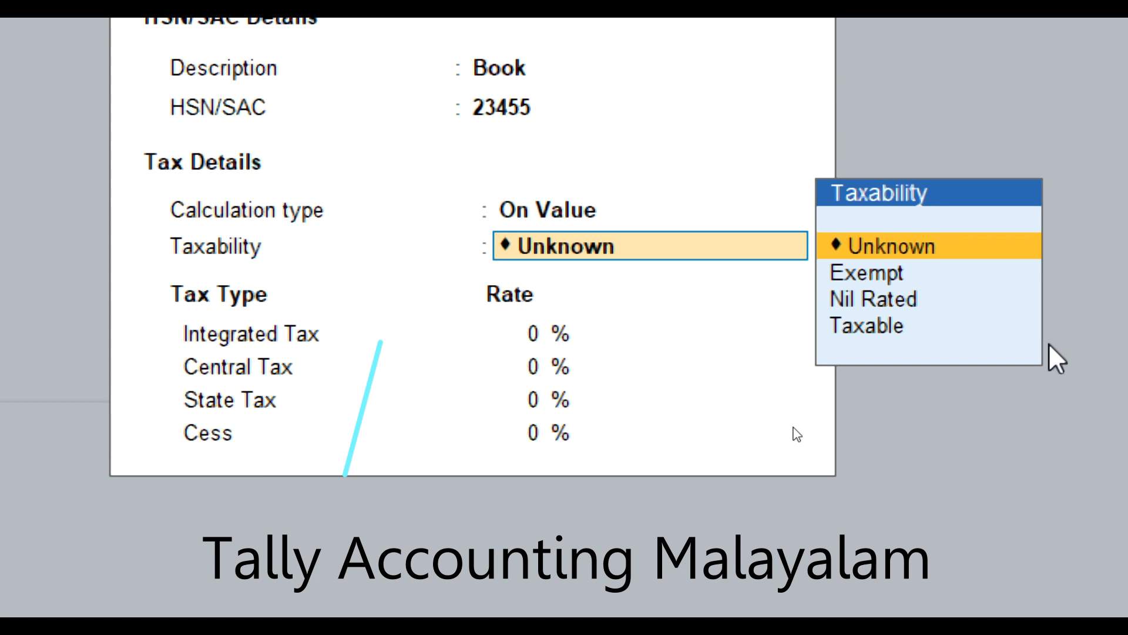
Step: Set Printed Book's taxability to Exempt and its type of supply to Goods, leave the duty rate blank, and save the item
{"action": "key", "text": "Down"}
{"action": "key", "text": "Down"}
{"action": "key", "text": "Down"}
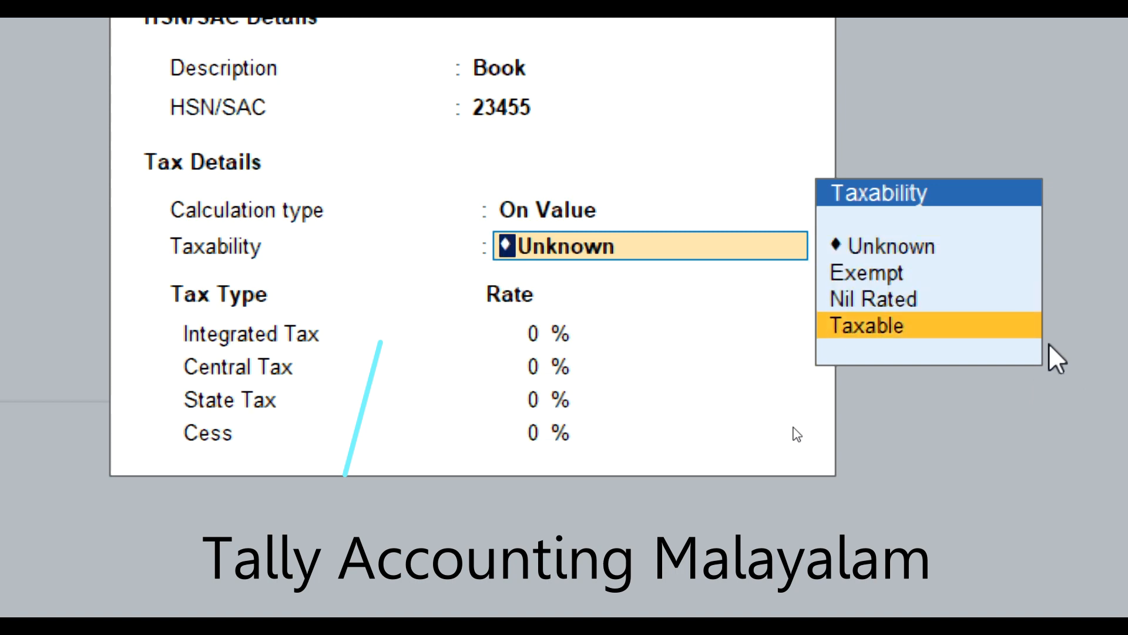
{"action": "key", "text": "Up"}
{"action": "key", "text": "Up"}
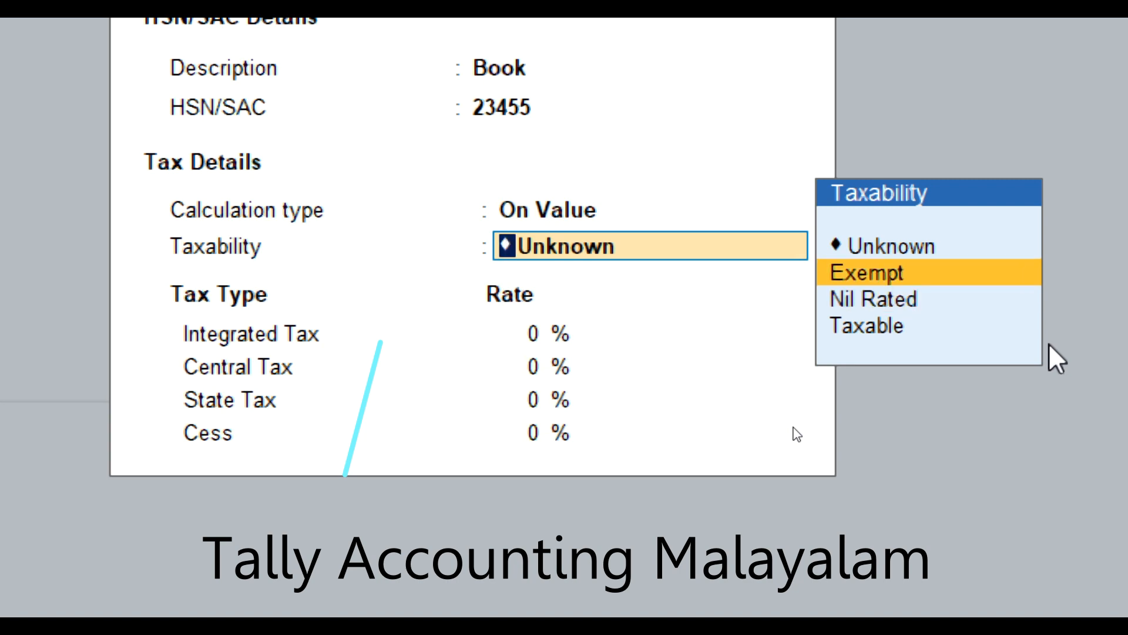
{"action": "key", "text": "Return"}
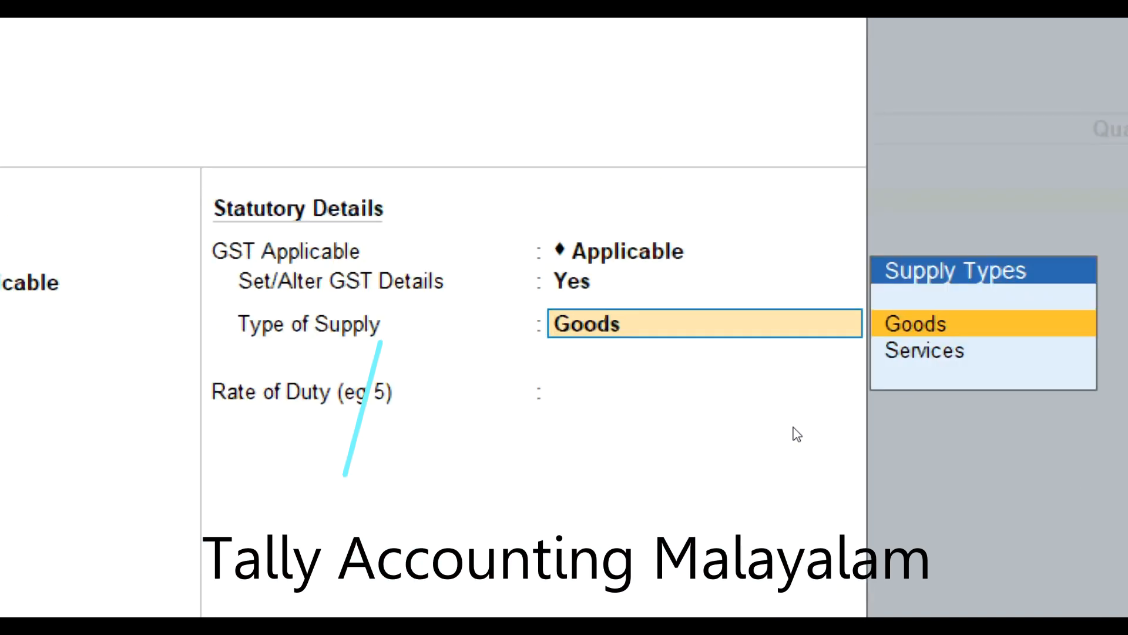
{"action": "key", "text": "Return"}
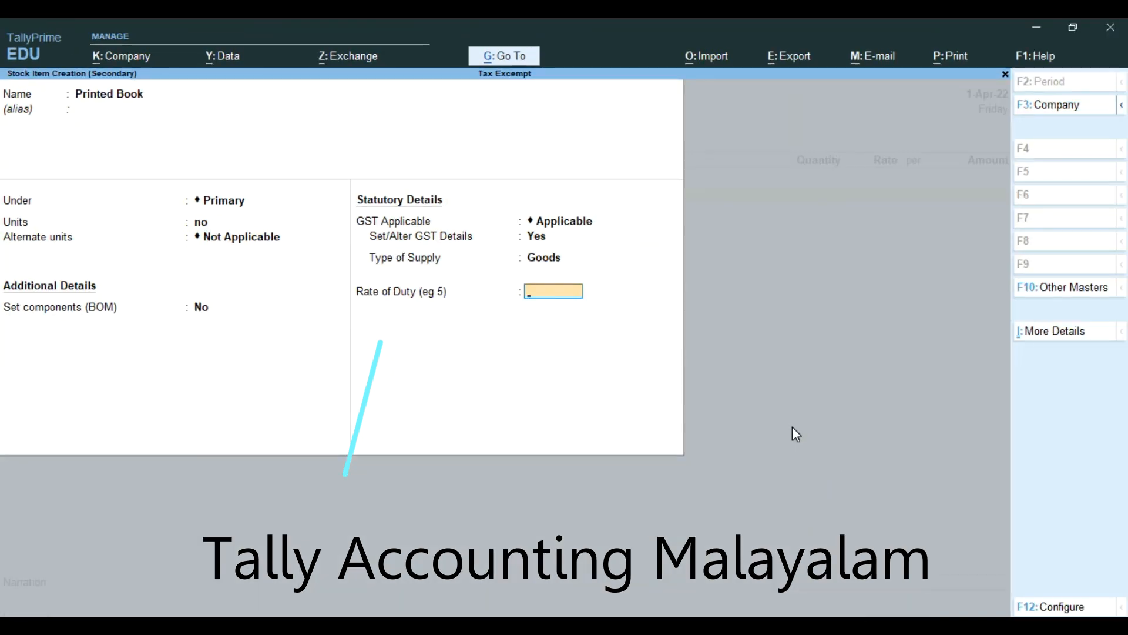
{"action": "key", "text": "Return"}
{"action": "key", "text": "Return"}
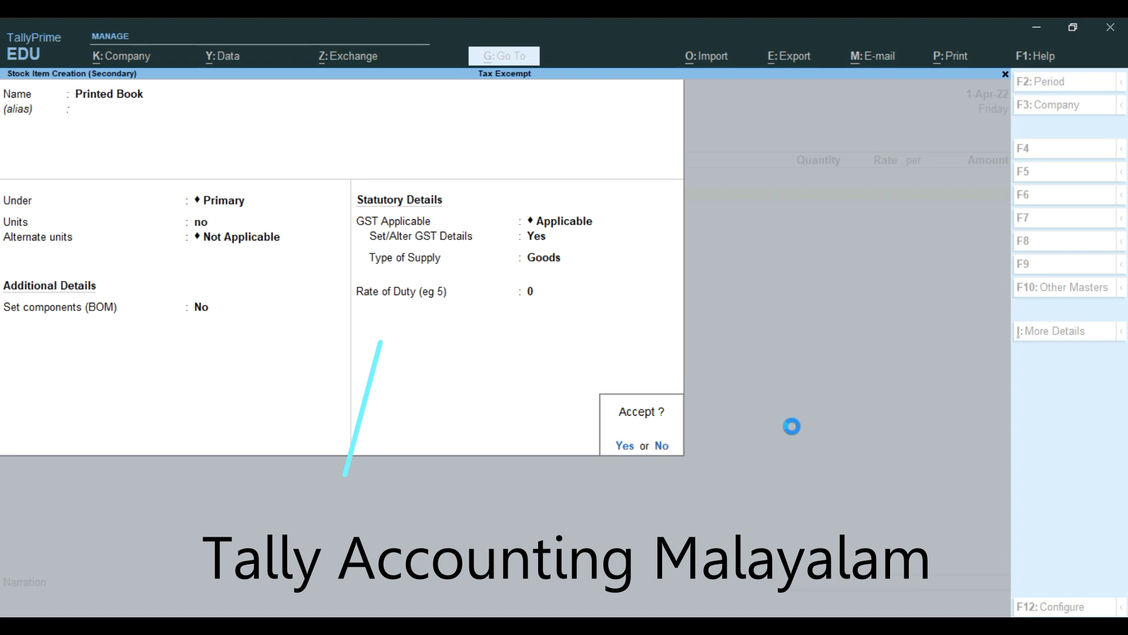
Step: Enter a quantity of 100 no at a rate of 20 per no for Printed Book and accept the calculated amount
{"action": "type", "text": "100"}
{"action": "key", "text": "Return"}
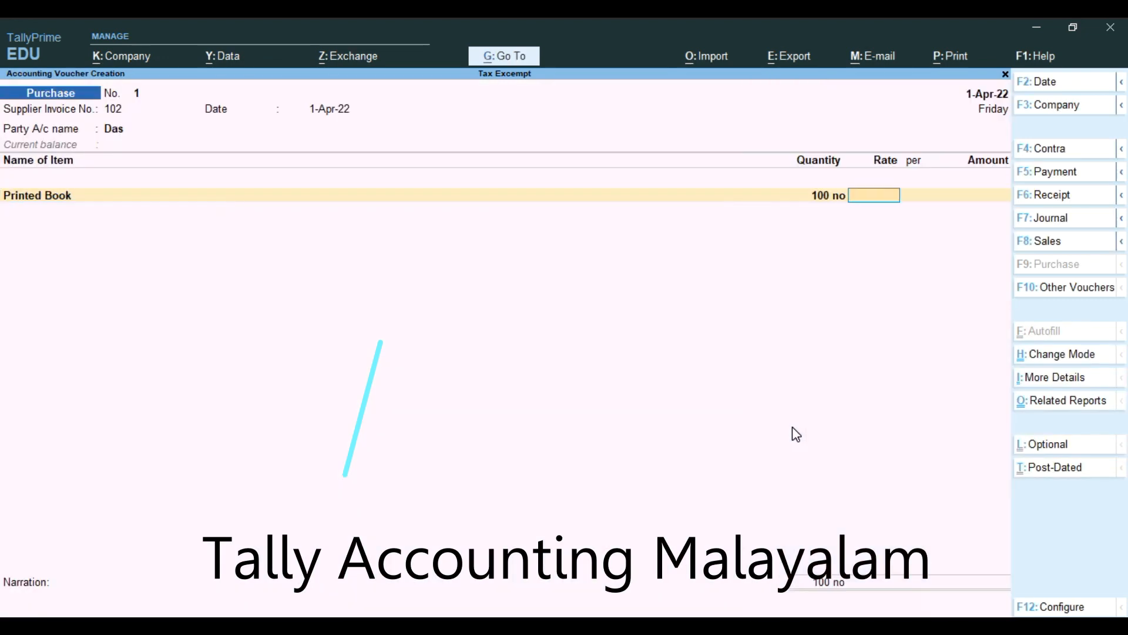
{"action": "type", "text": "20"}
{"action": "key", "text": "Return"}
{"action": "key", "text": "Return"}
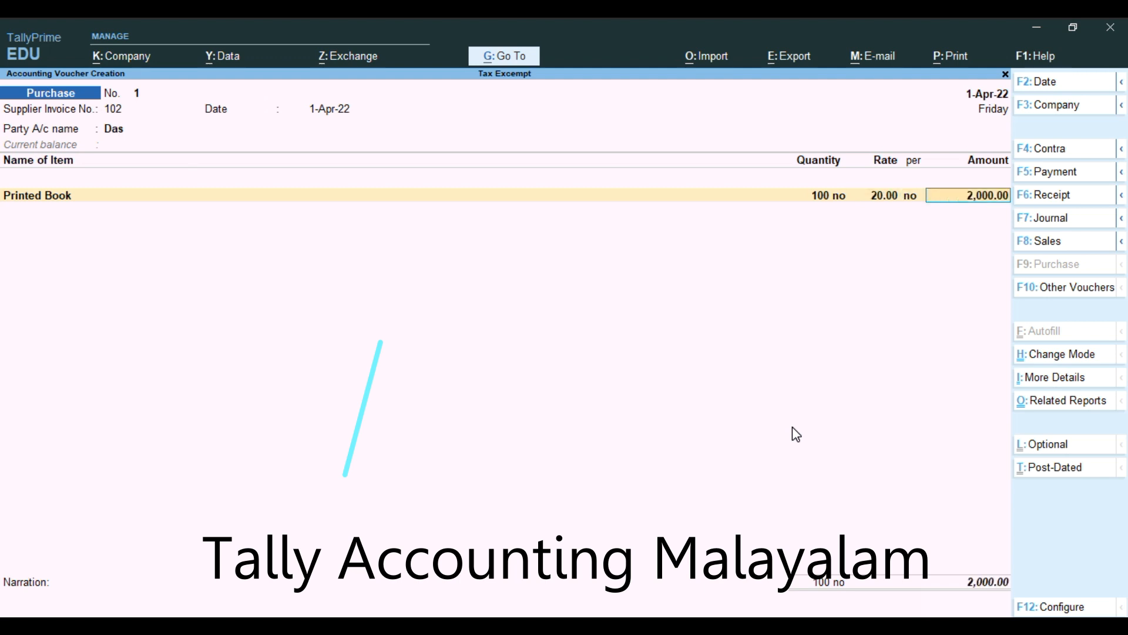
{"action": "key", "text": "Return"}
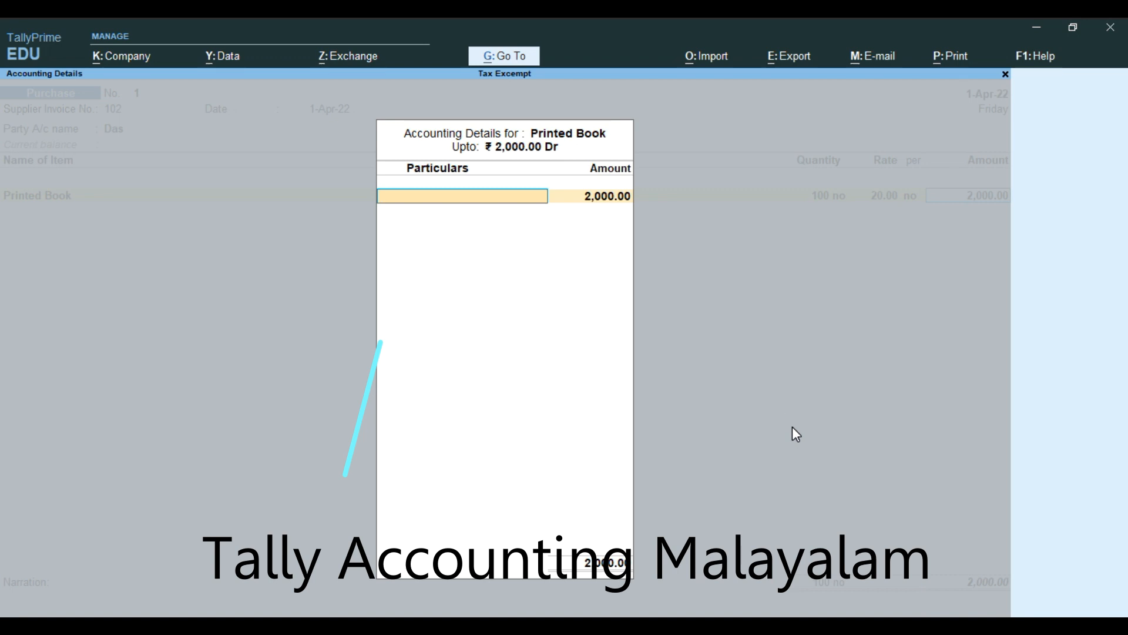
Step: Create a ledger named Exempted Purchase under Purchase Accounts for the item's accounting details, with type of ledger Not Applicable
{"action": "key", "text": "alt+c"}
{"action": "type", "text": "Ex"}
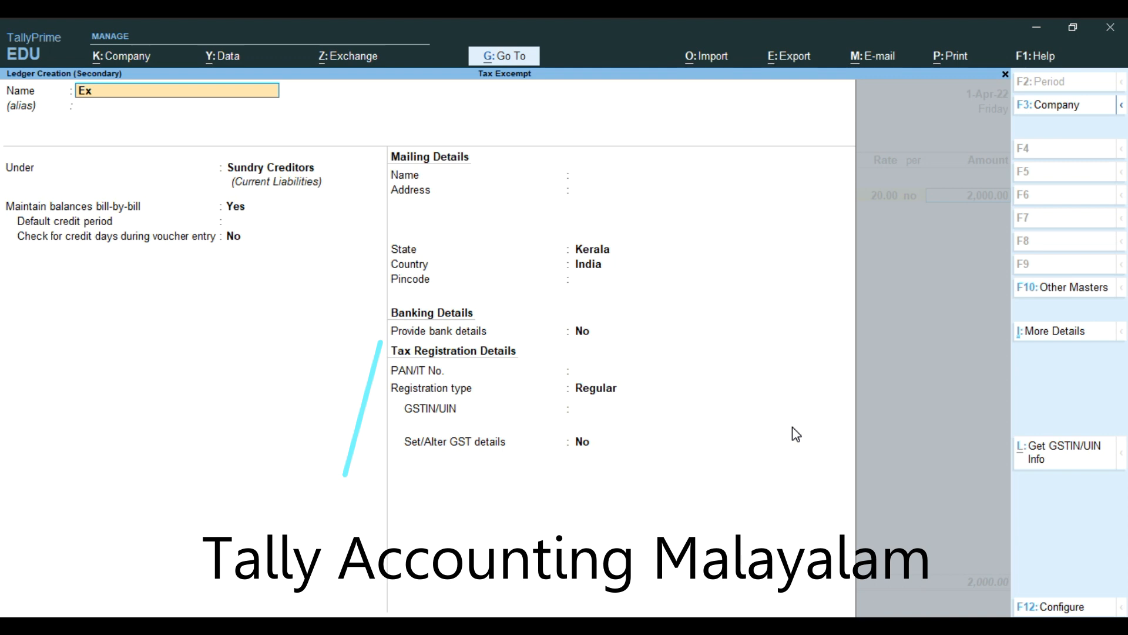
{"action": "type", "text": "empted Purchase"}
{"action": "key", "text": "Return"}
{"action": "key", "text": "Return"}
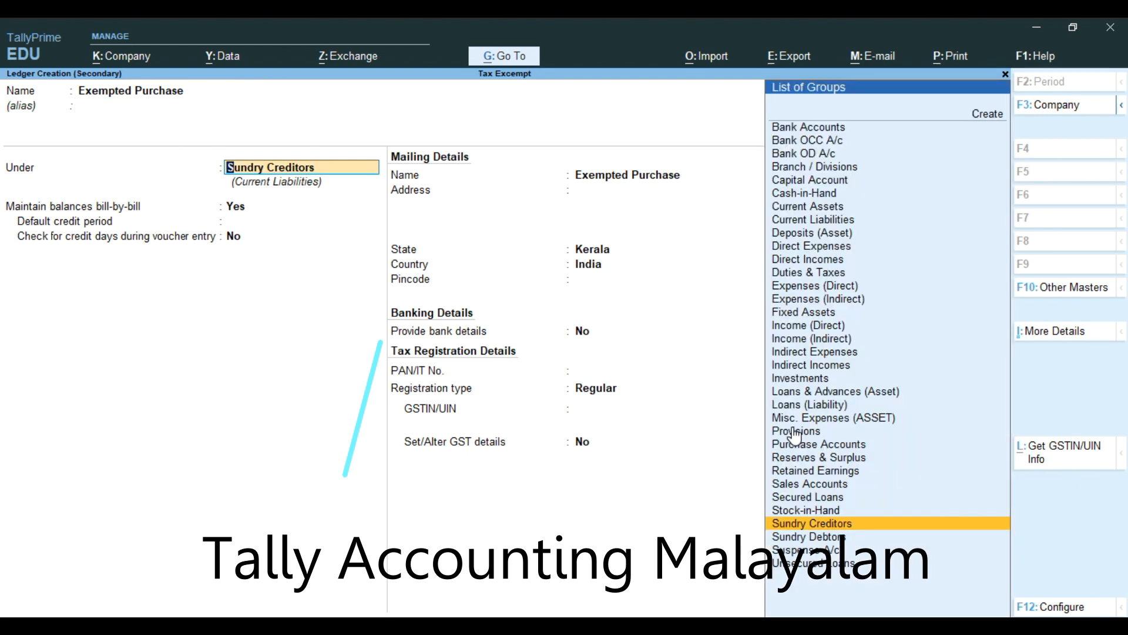
{"action": "type", "text": "P"}
{"action": "key", "text": "Down"}
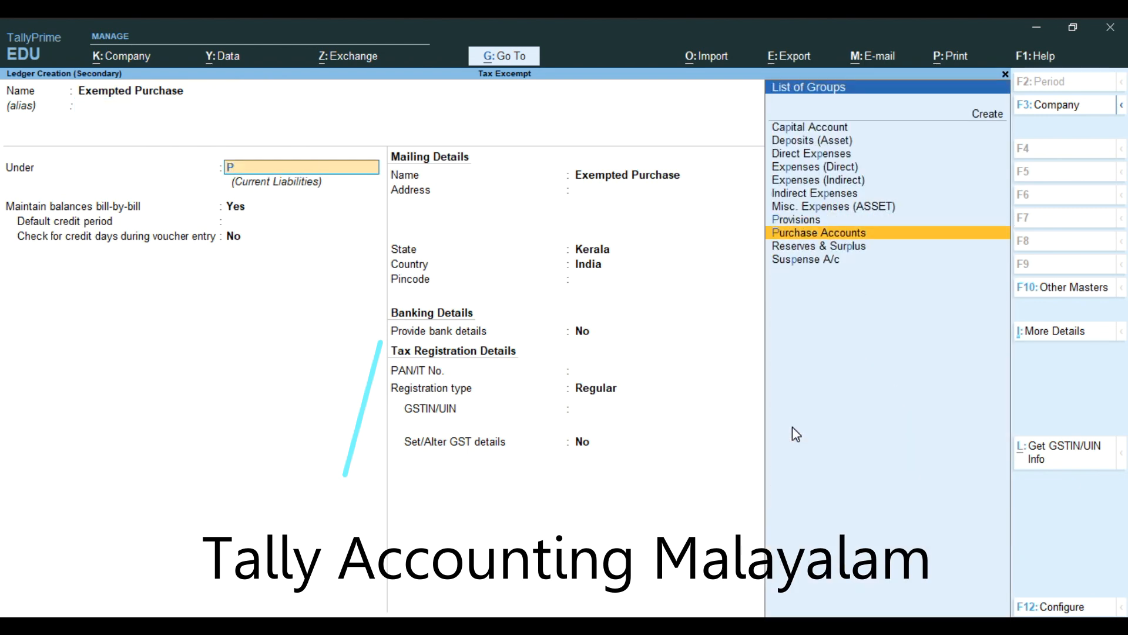
{"action": "key", "text": "Return"}
{"action": "key", "text": "Return"}
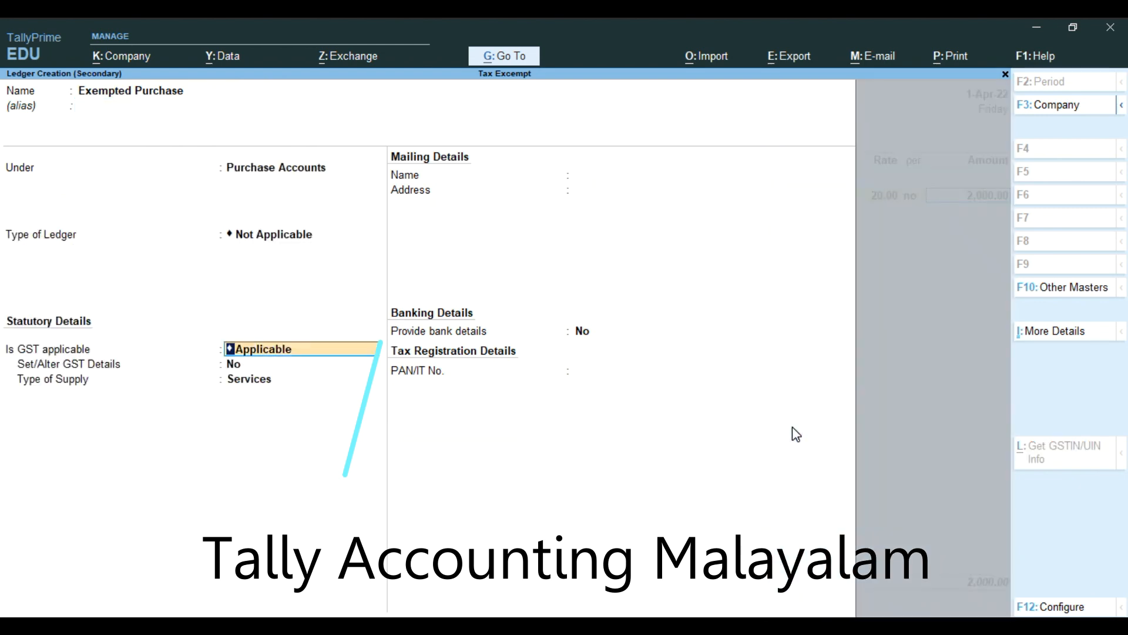
Step: Keep GST Applicable without GST details, set the ledger's supply type to Goods, save it, and finish the voucher's item list
{"action": "key", "text": "Return"}
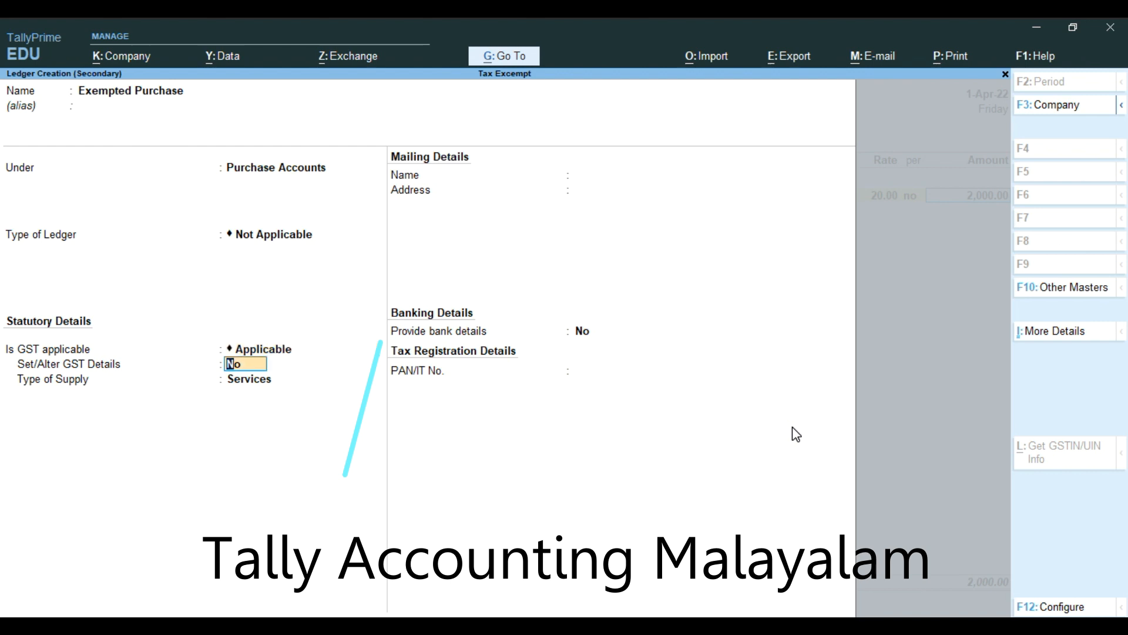
{"action": "key", "text": "Return"}
{"action": "key", "text": "Up"}
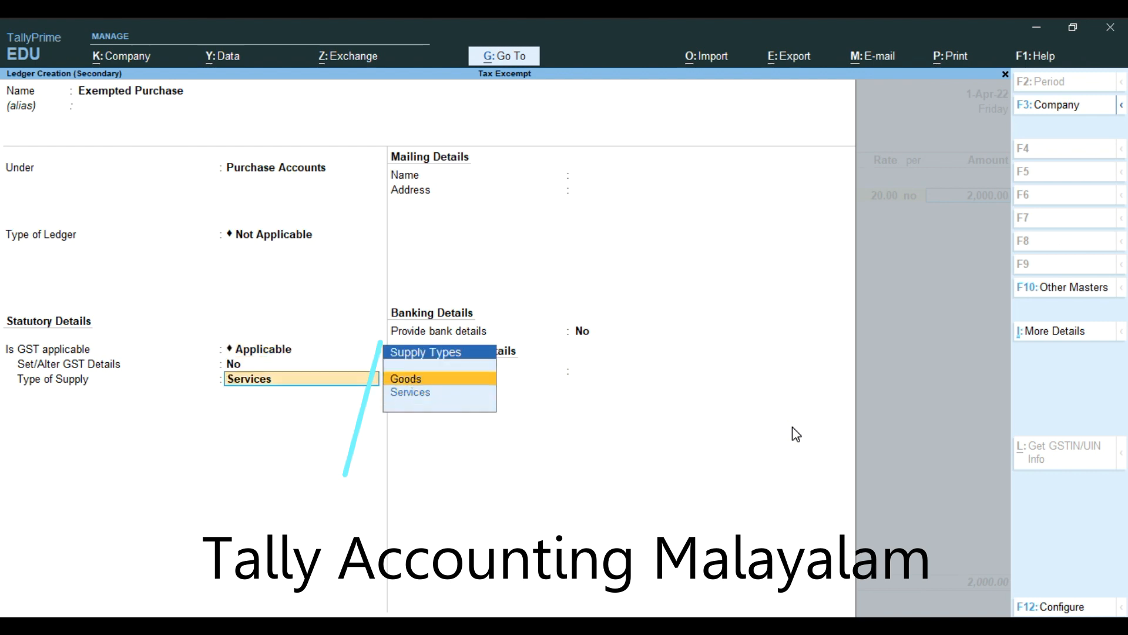
{"action": "key", "text": "Return"}
{"action": "key", "text": "Return"}
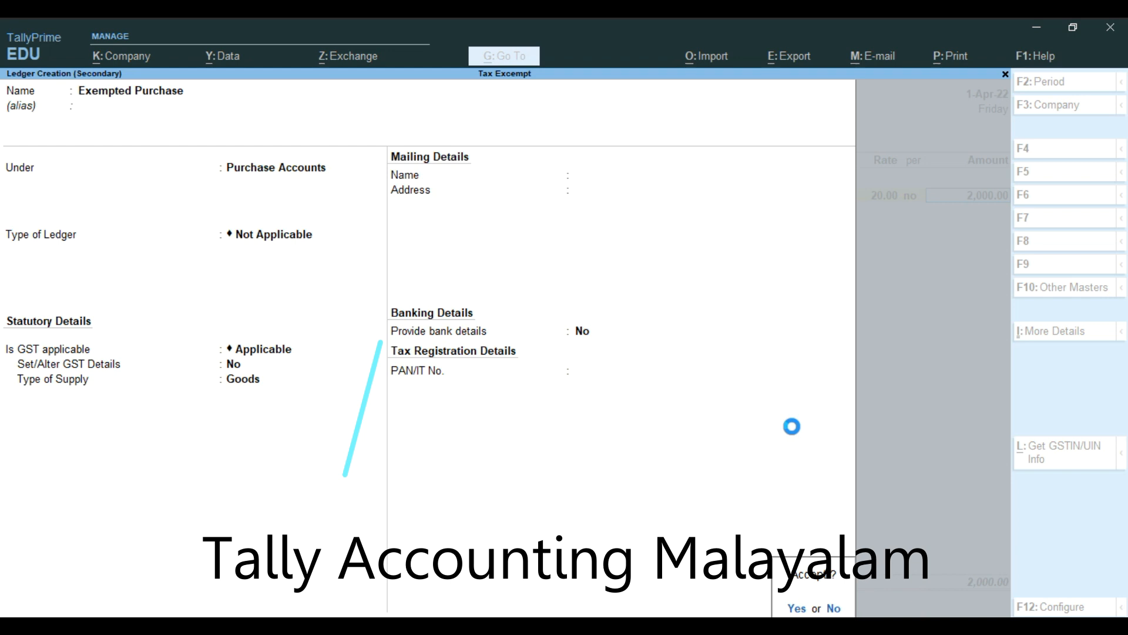
{"action": "key", "text": "Return"}
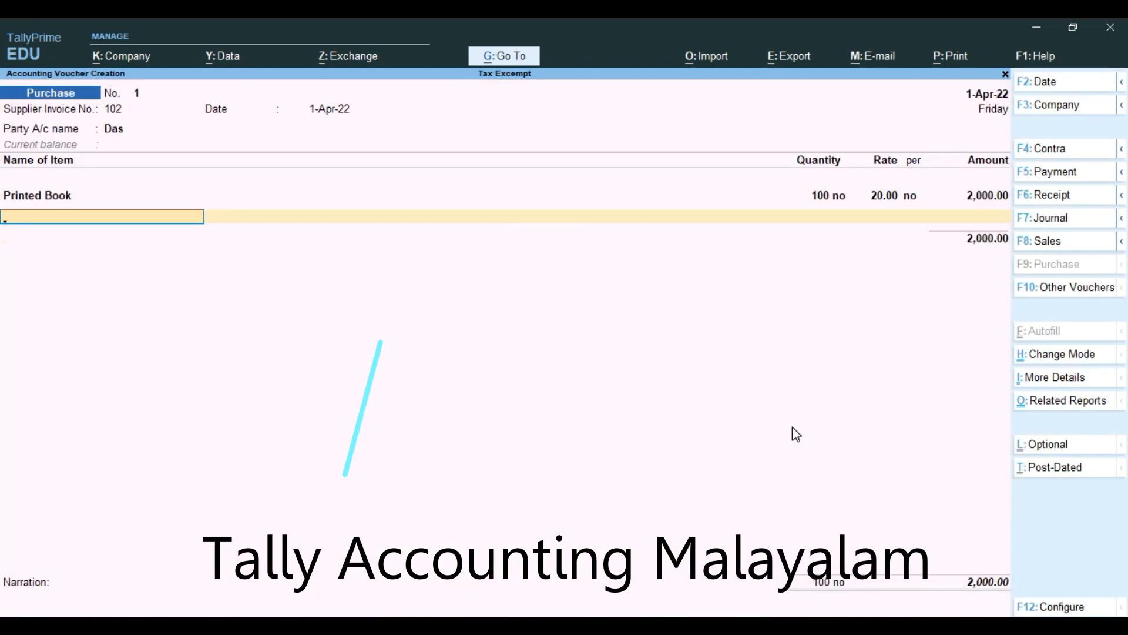
{"action": "key", "text": "Return"}
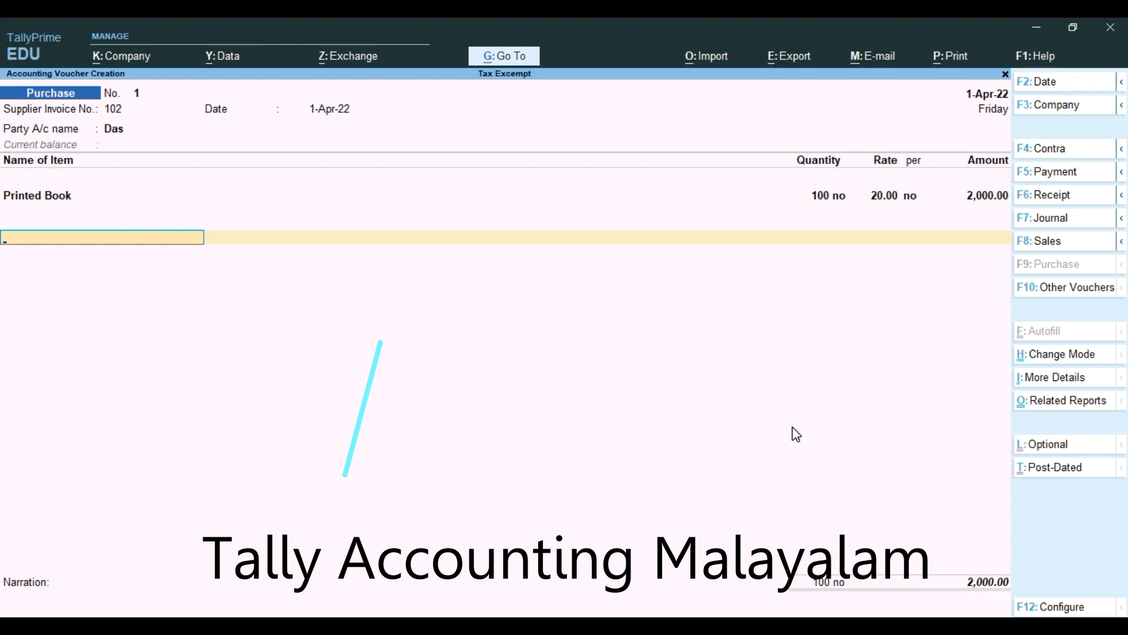
{"action": "type", "text": "C"}
{"action": "key", "text": "Return"}
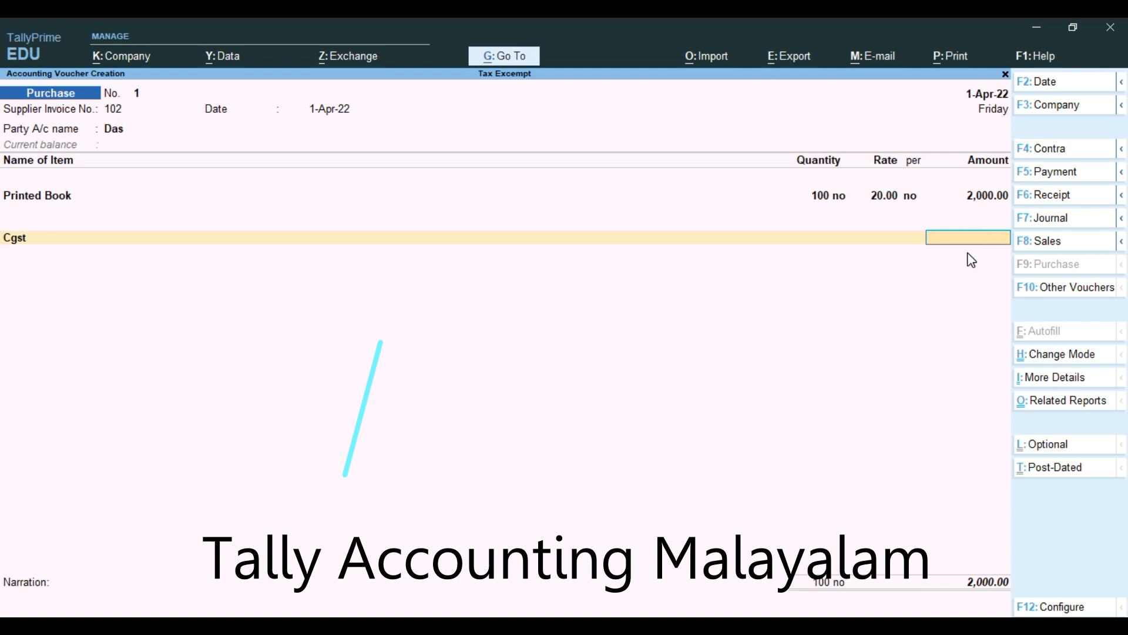
{"action": "key", "text": "BackSpace"}
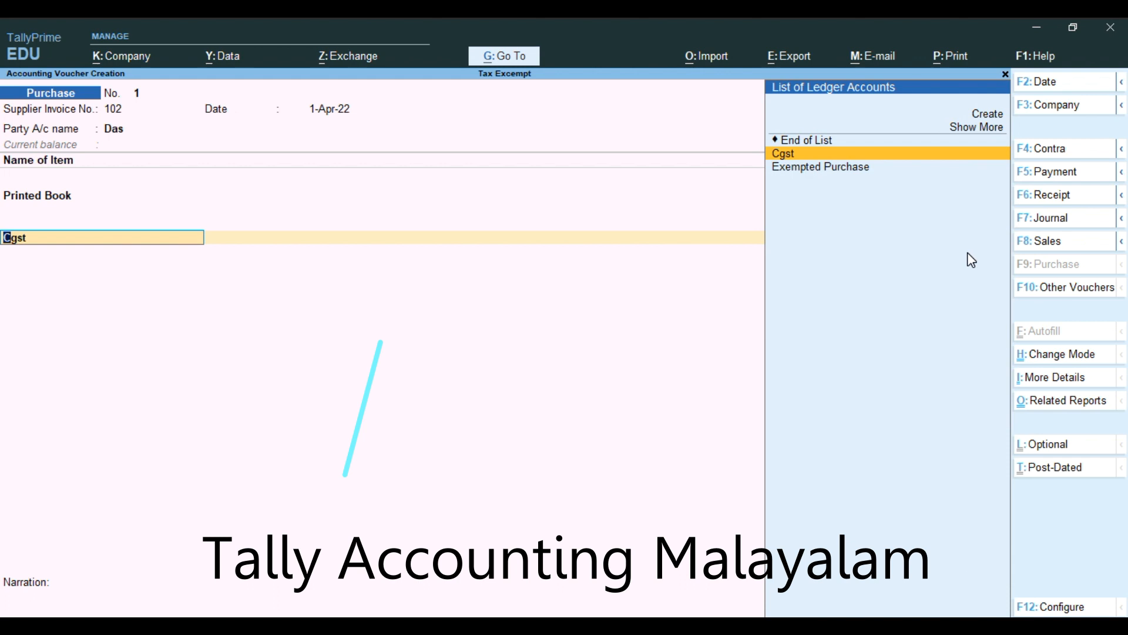
Step: Finish the voucher's additional ledger entries with End of List, without adding a tax ledger
{"action": "key", "text": "Up"}
{"action": "key", "text": "Return"}
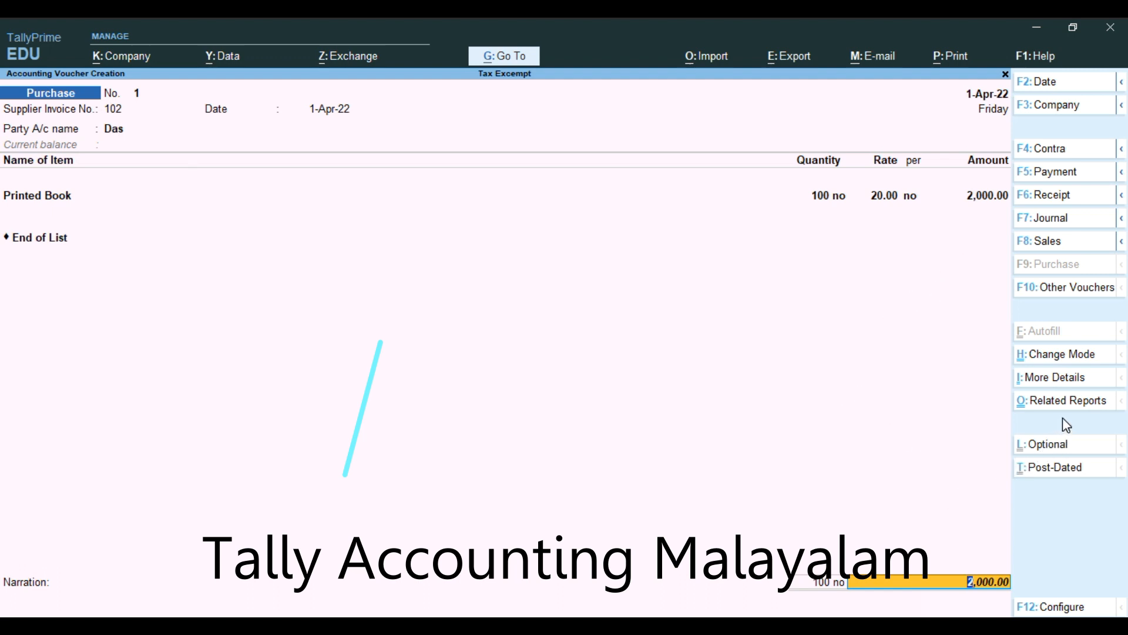
Step: Review the voucher's GST - Tax Analysis report in detailed view and return to the voucher
{"action": "key", "text": "ctrl+o"}
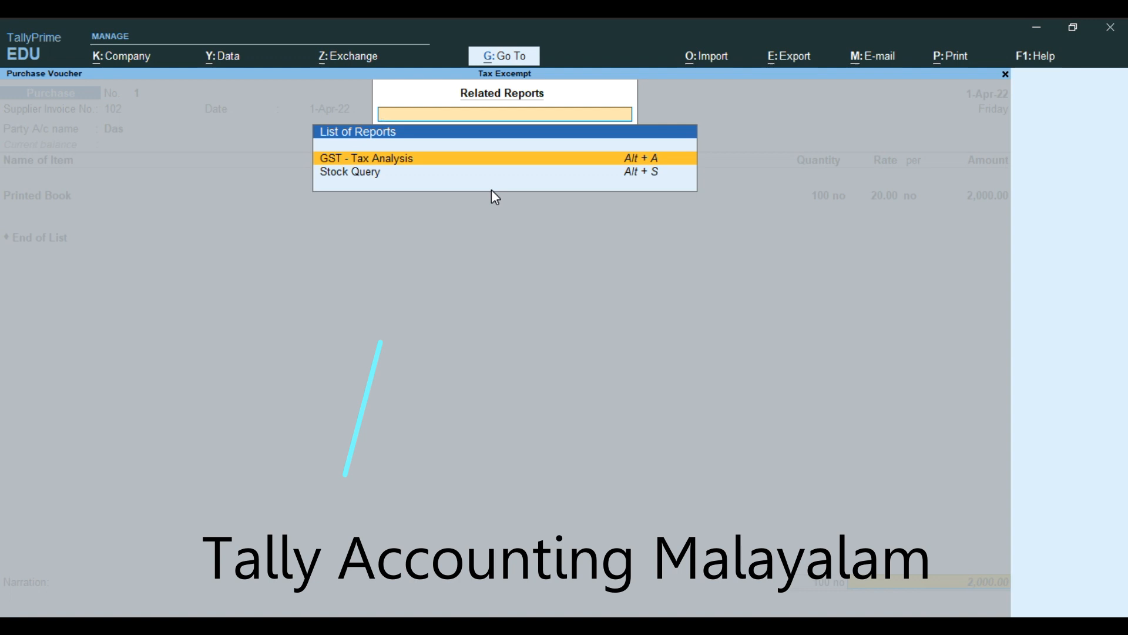
{"action": "key", "text": "Return"}
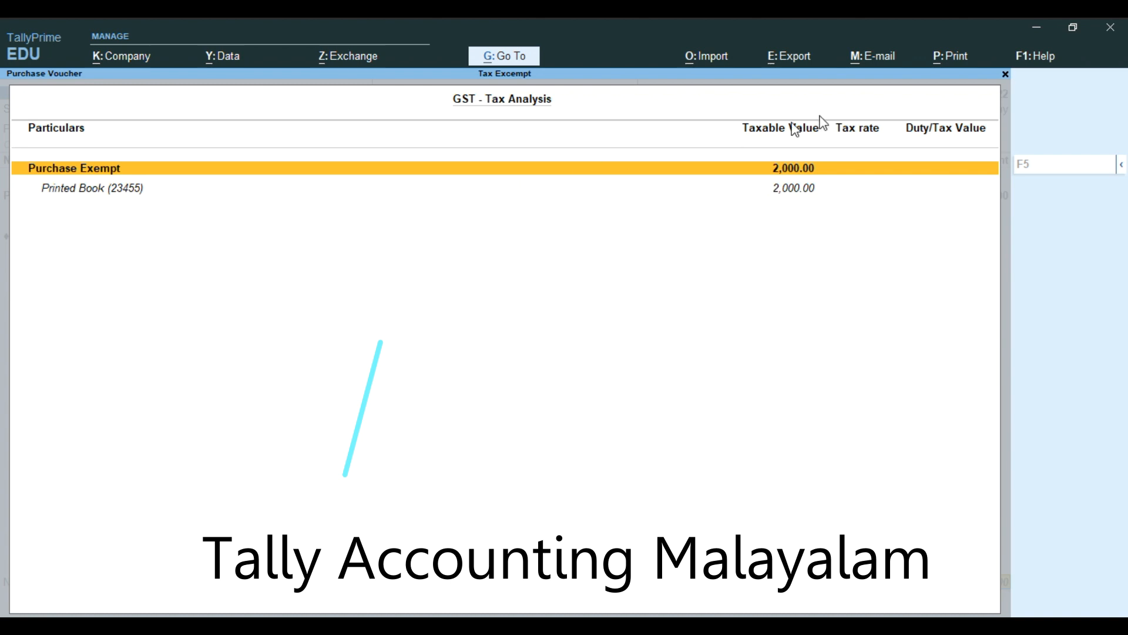
{"action": "left_click", "coordinate": [1122, 171]}
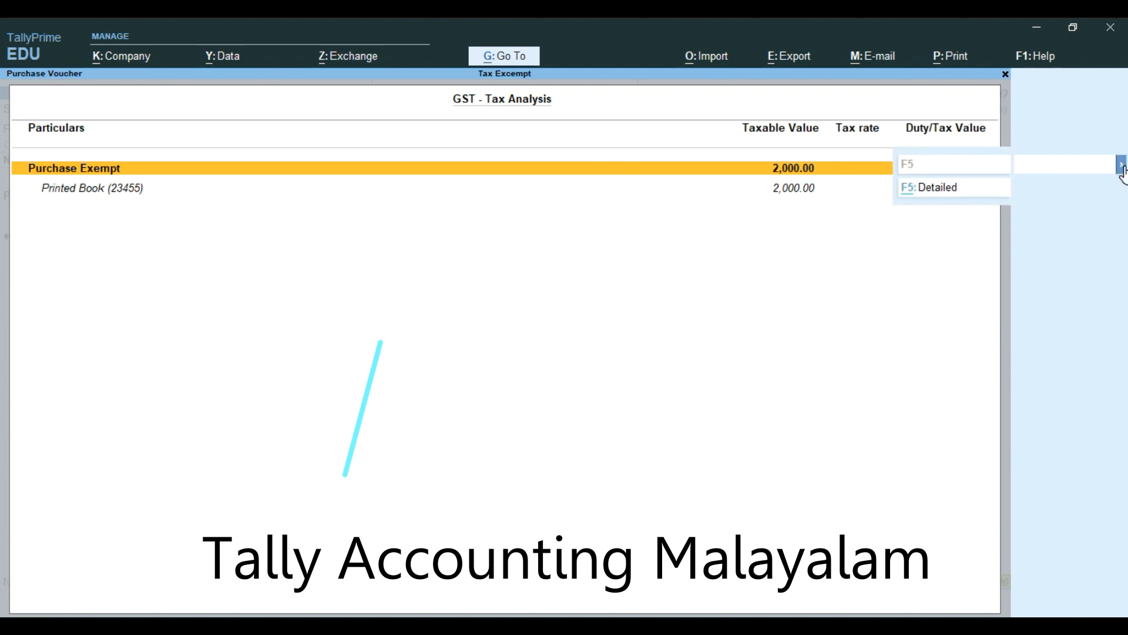
{"action": "left_click", "coordinate": [953, 189]}
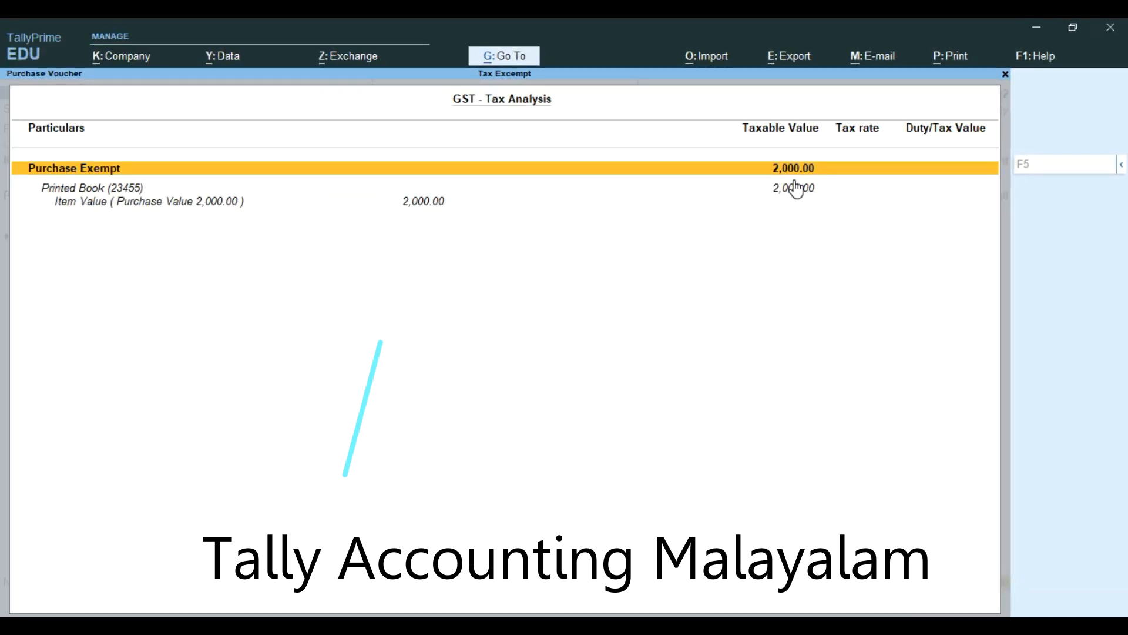
{"action": "key", "text": "Escape"}
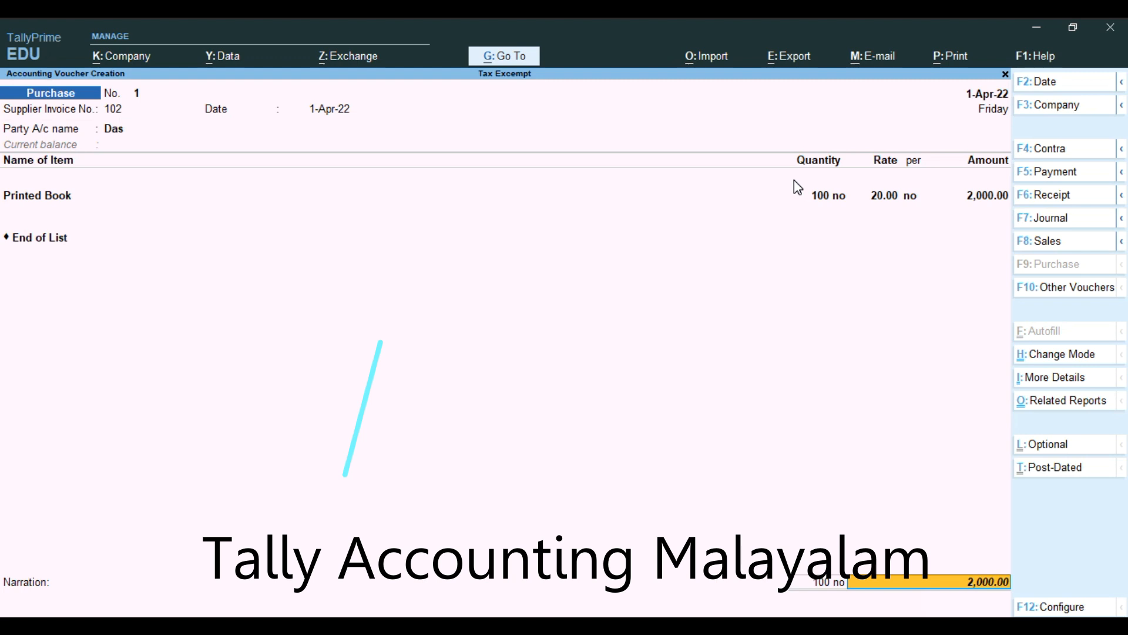
Step: Accept the supplier's bill-wise details as New Ref, leave the narration blank, and save the purchase voucher
{"action": "key", "text": "Return"}
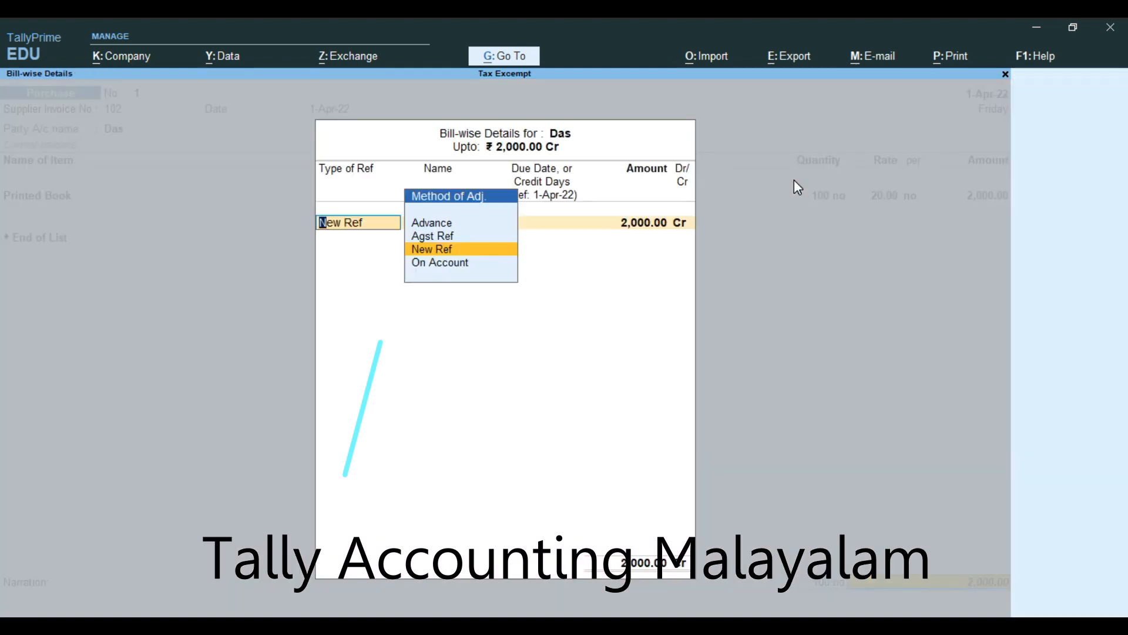
{"action": "key", "text": "Return"}
{"action": "key", "text": "Return"}
{"action": "key", "text": "Return"}
{"action": "key", "text": "Return"}
{"action": "key", "text": "Return"}
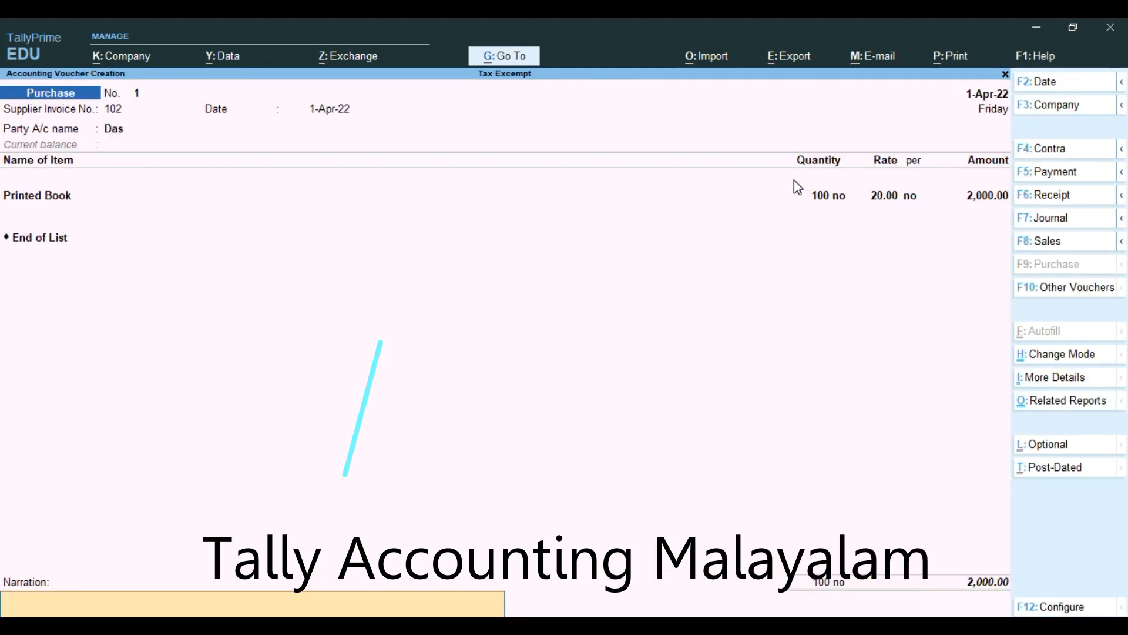
{"action": "key", "text": "Return"}
{"action": "key", "text": "Return"}
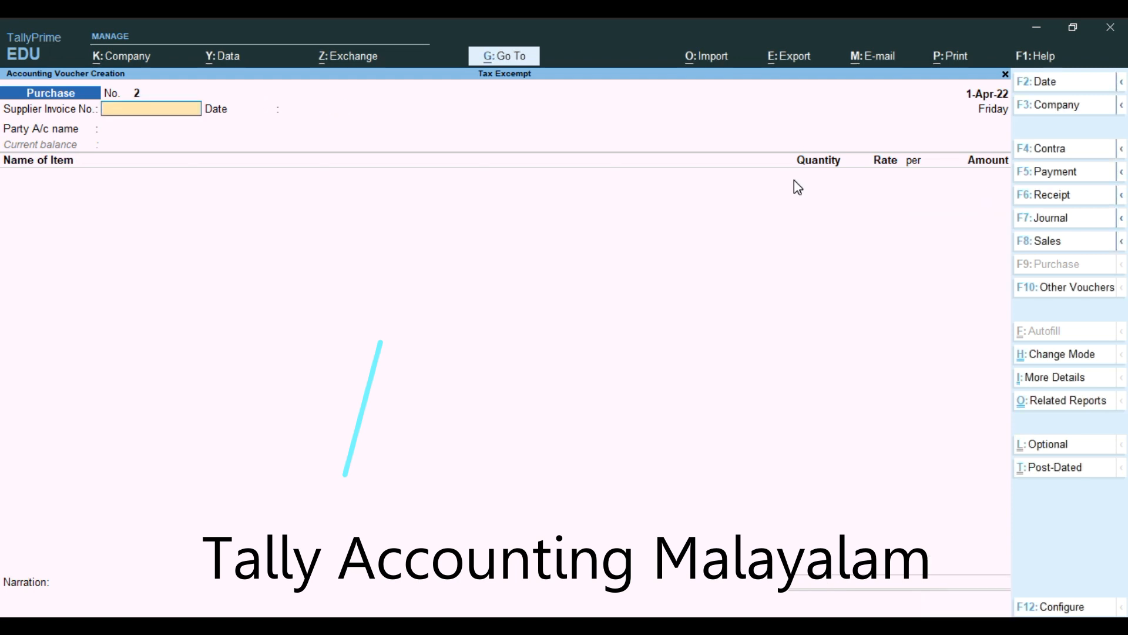
Step: Open the GSTR-2 report from the GST reports to examine the exempt purchase
{"action": "left_click", "coordinate": [509, 59]}
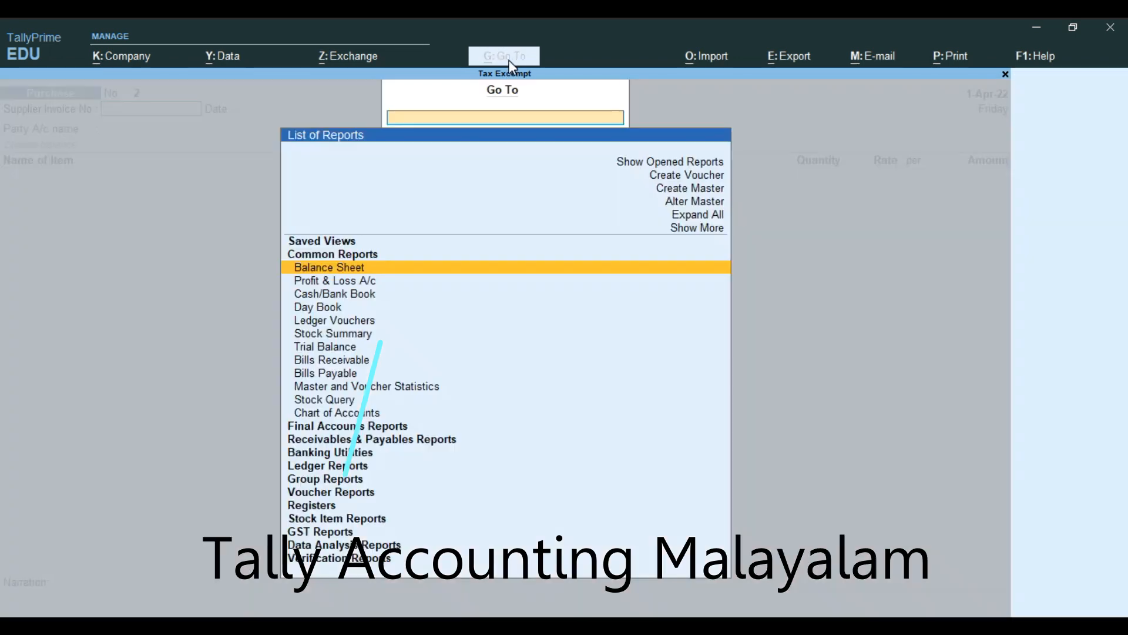
{"action": "left_click", "coordinate": [338, 533]}
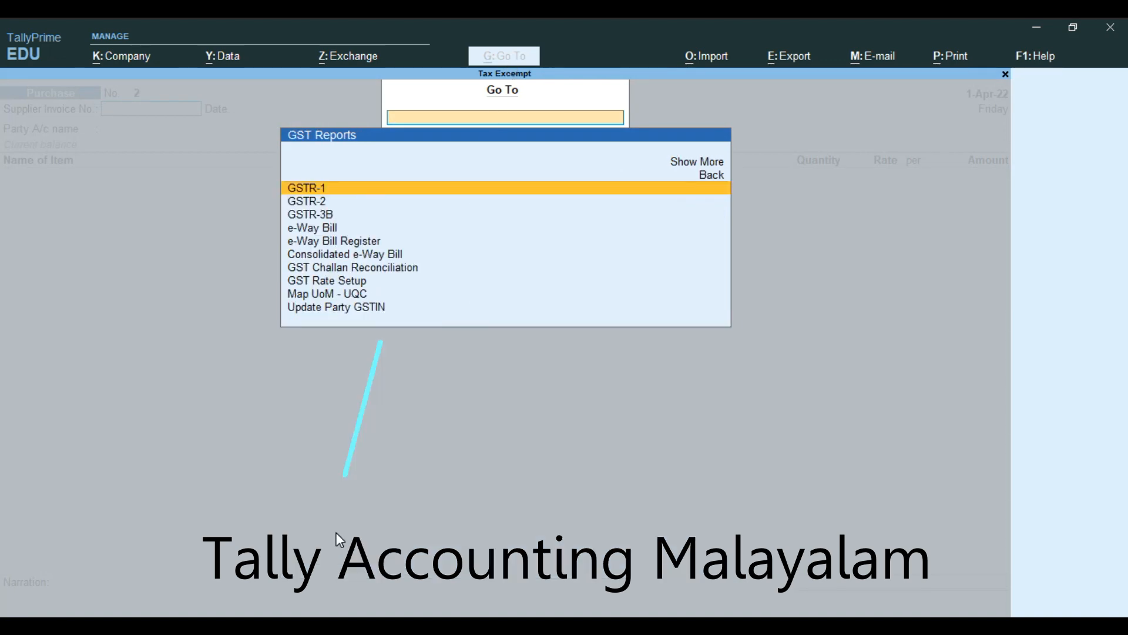
{"action": "key", "text": "Down"}
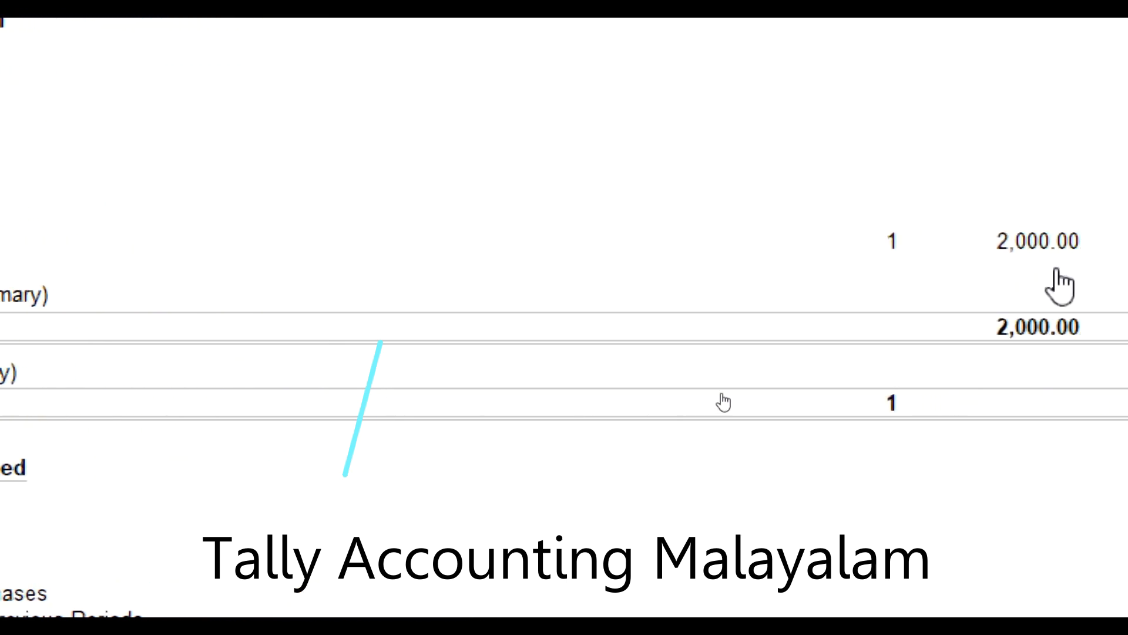
Step: Open the Nil Rated Invoices - 7 summary in GSTR-2, examine the Intrastate row's exempt value, and return to the report
{"action": "left_click", "coordinate": [1049, 249]}
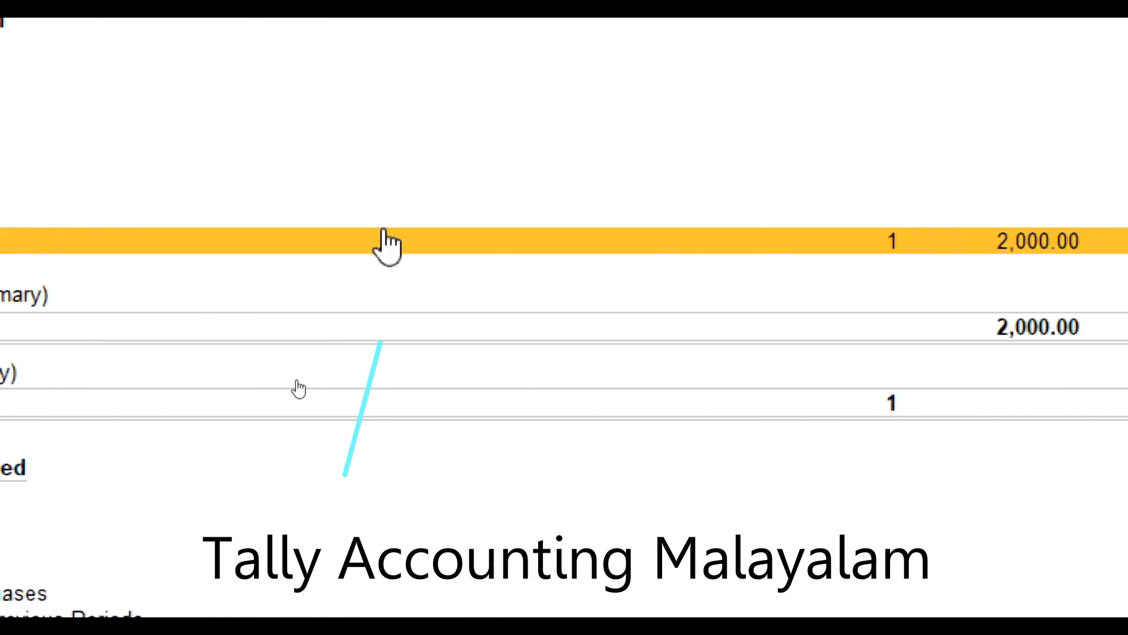
{"action": "key", "text": "Return"}
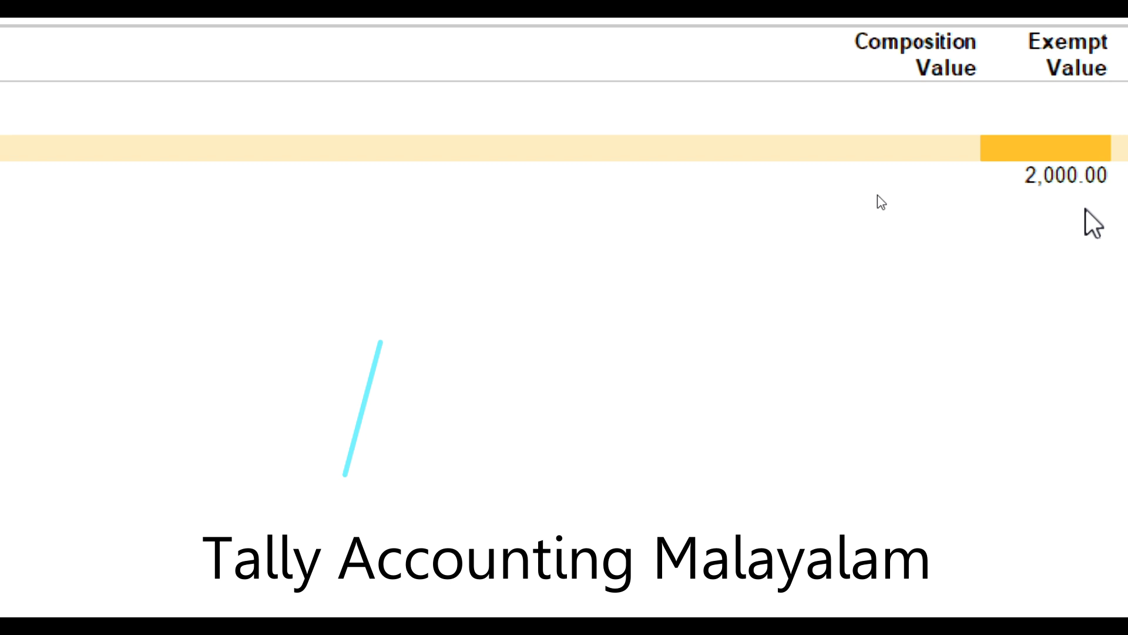
{"action": "key", "text": "Down"}
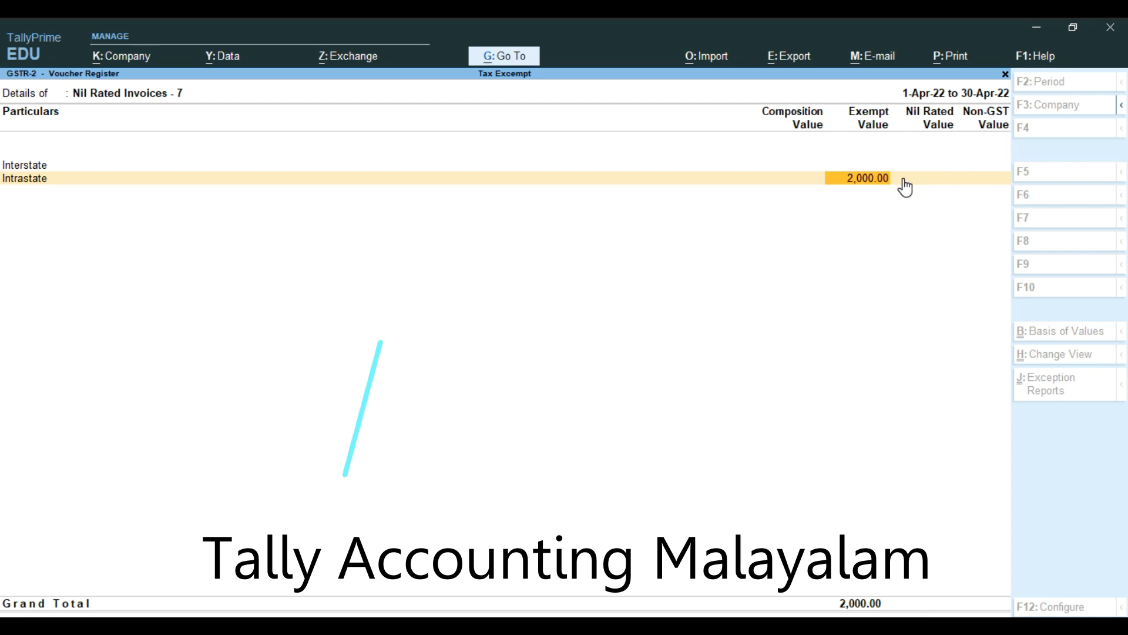
{"action": "key", "text": "Escape"}
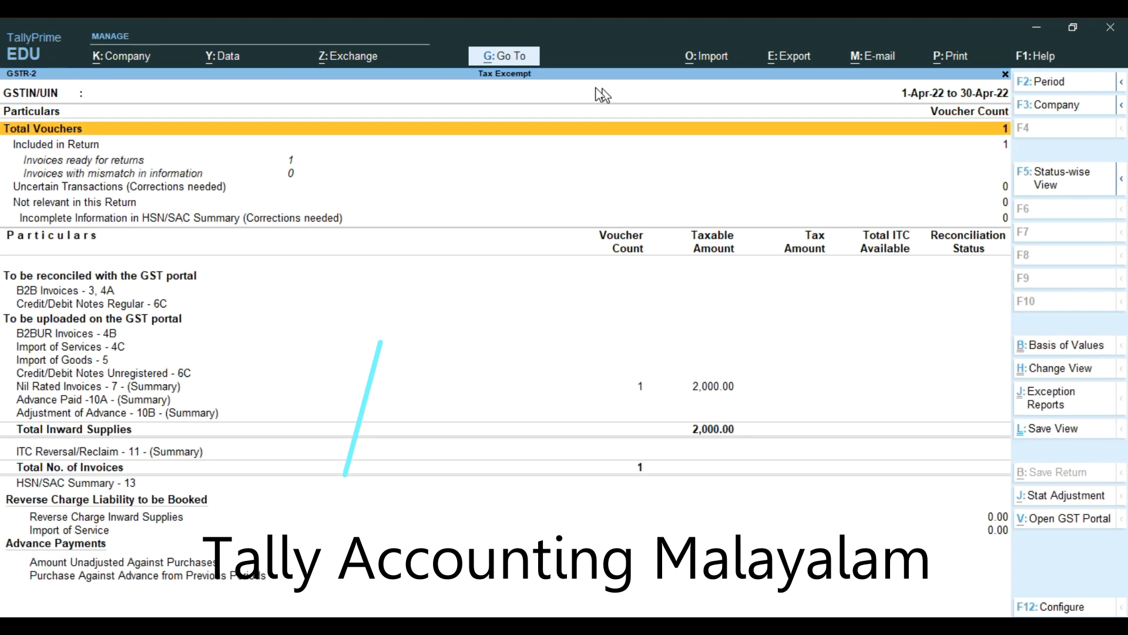
Step: Open the GSTR-3B report from the GST reports and select the row with the exempt purchase's taxable amount
{"action": "left_click", "coordinate": [527, 58]}
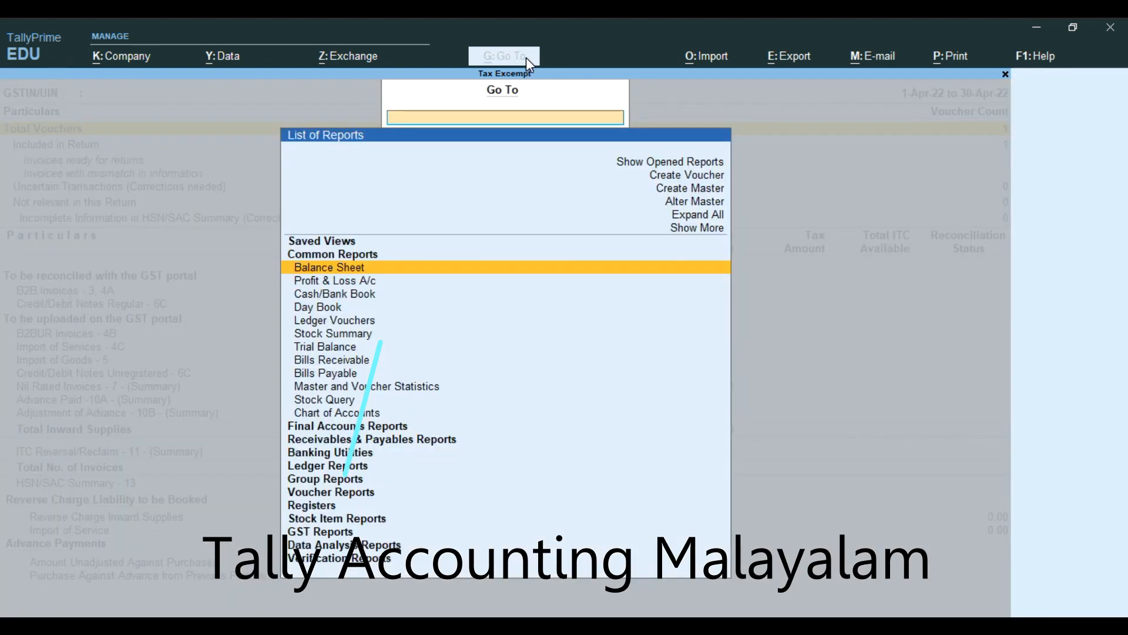
{"action": "left_click", "coordinate": [338, 541]}
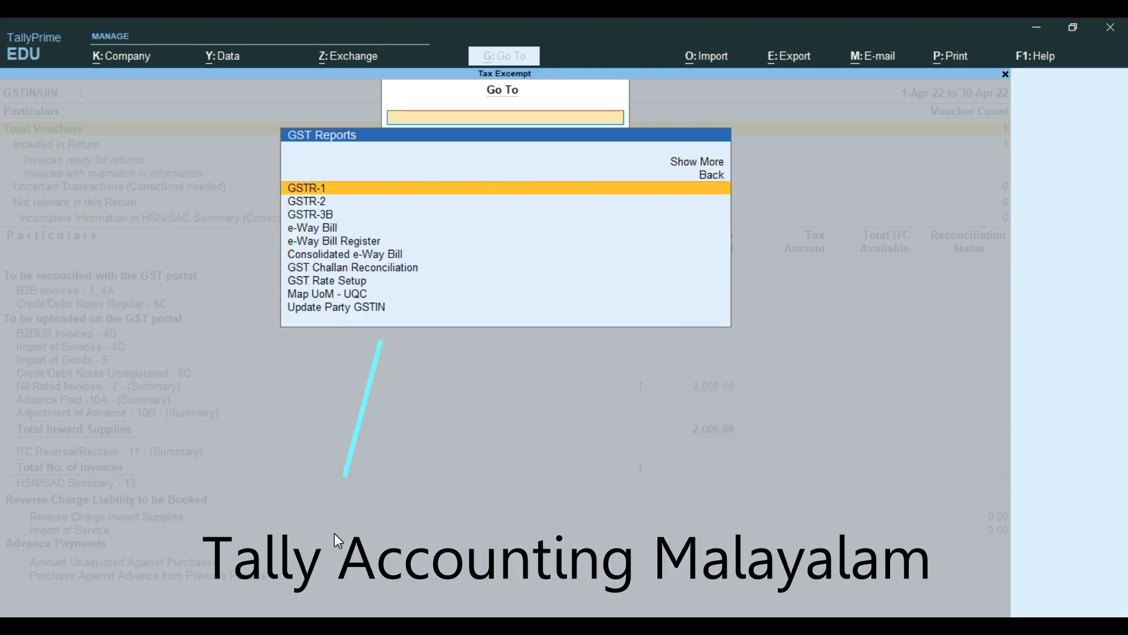
{"action": "left_click", "coordinate": [326, 216]}
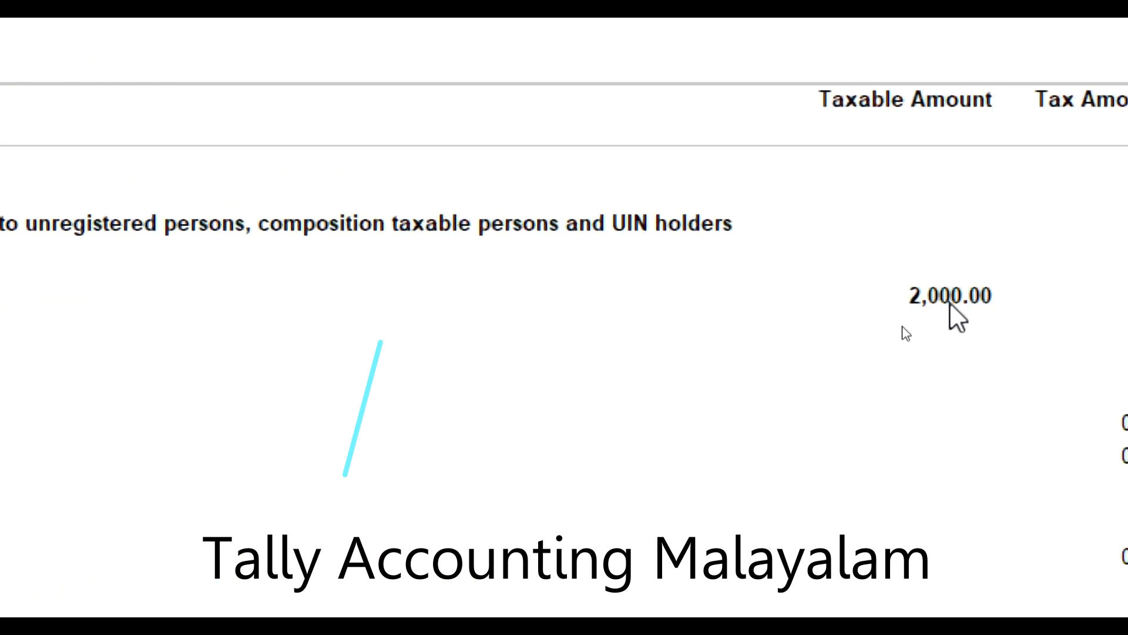
{"action": "left_click", "coordinate": [950, 306]}
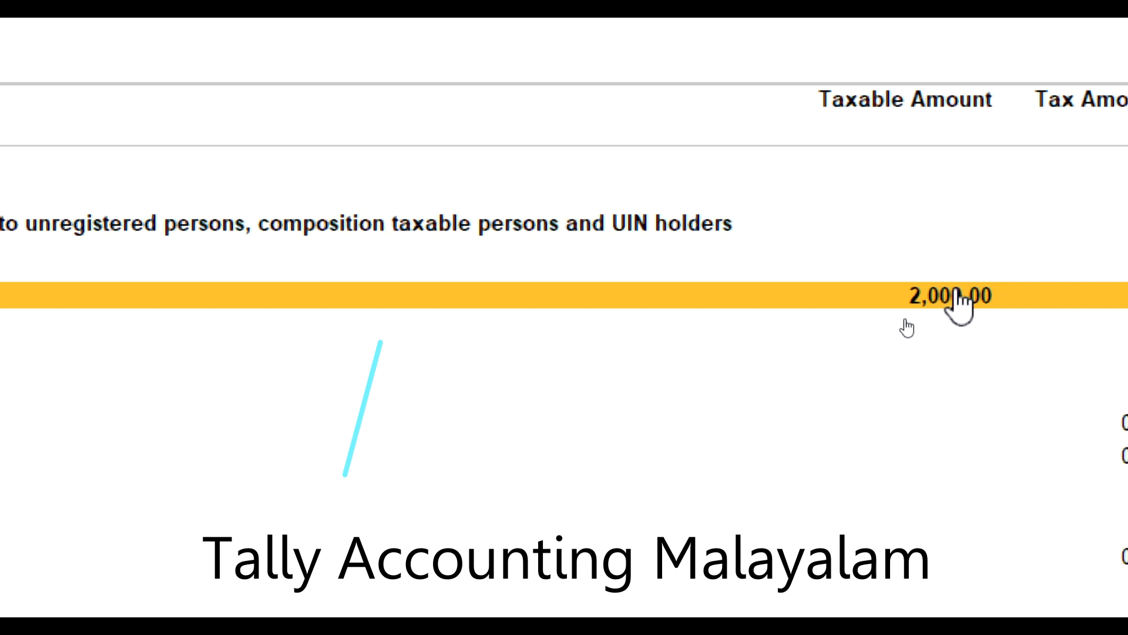